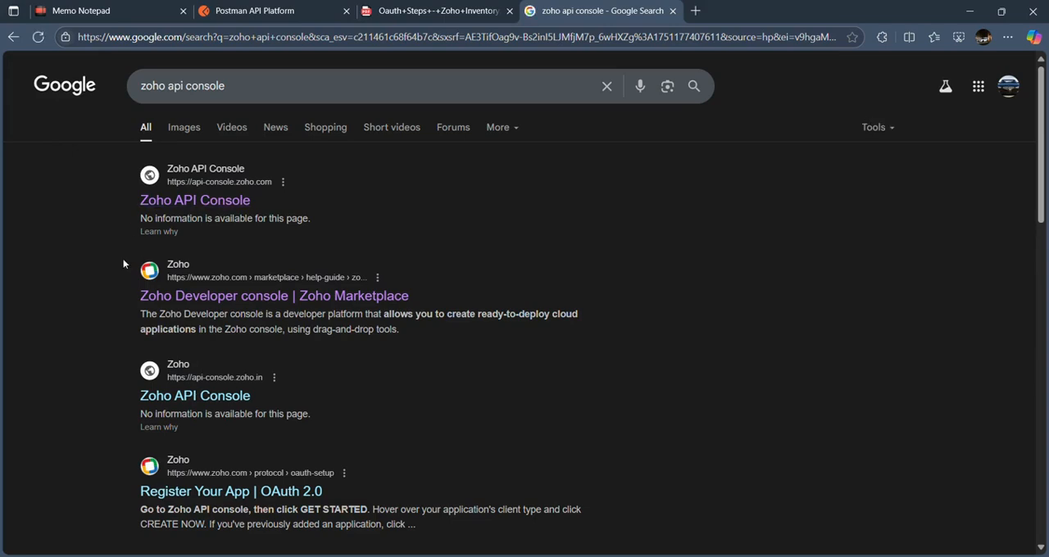
Open the Zoho API Console from the search results and choose a Google account for signing up
click(231, 195)
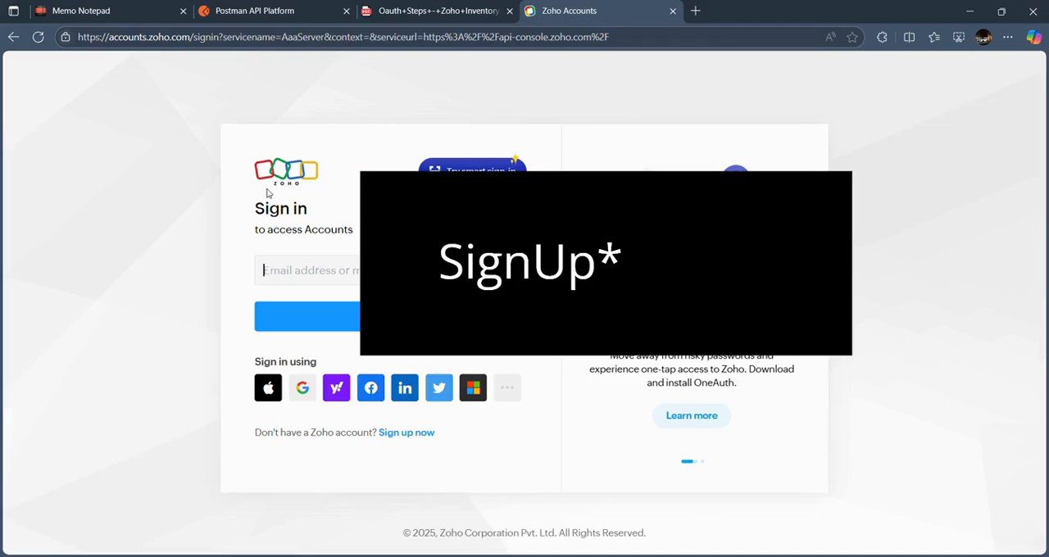
click(303, 400)
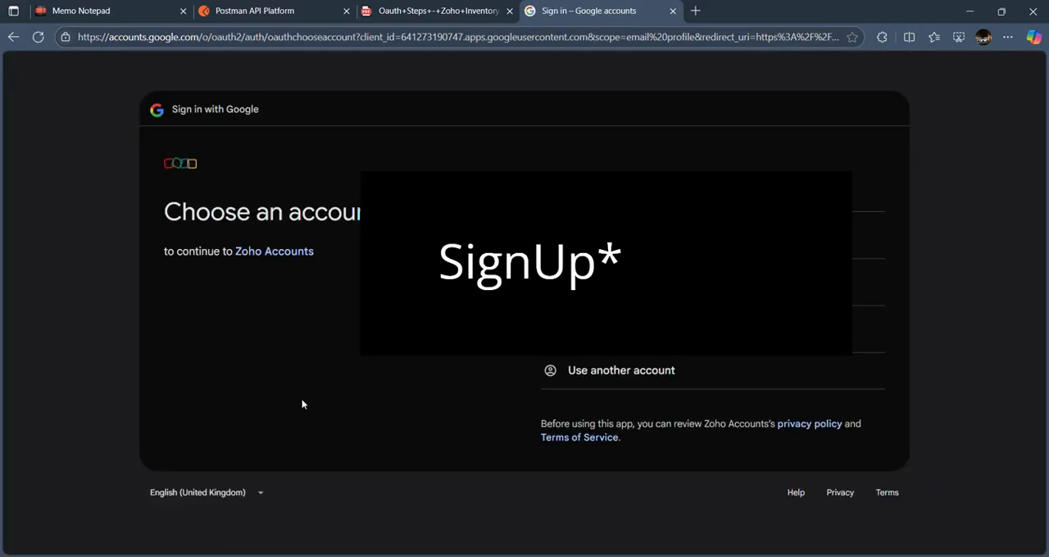
click(639, 329)
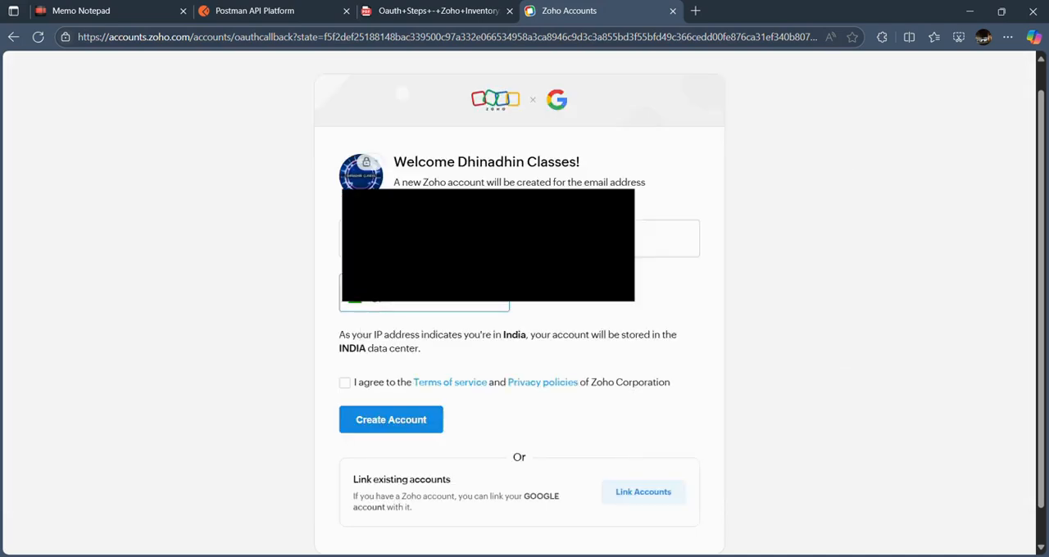
Enter the mobile number, agree to the Terms of service and Privacy policies, and create the Zoho account
text(828)
click(281, 311)
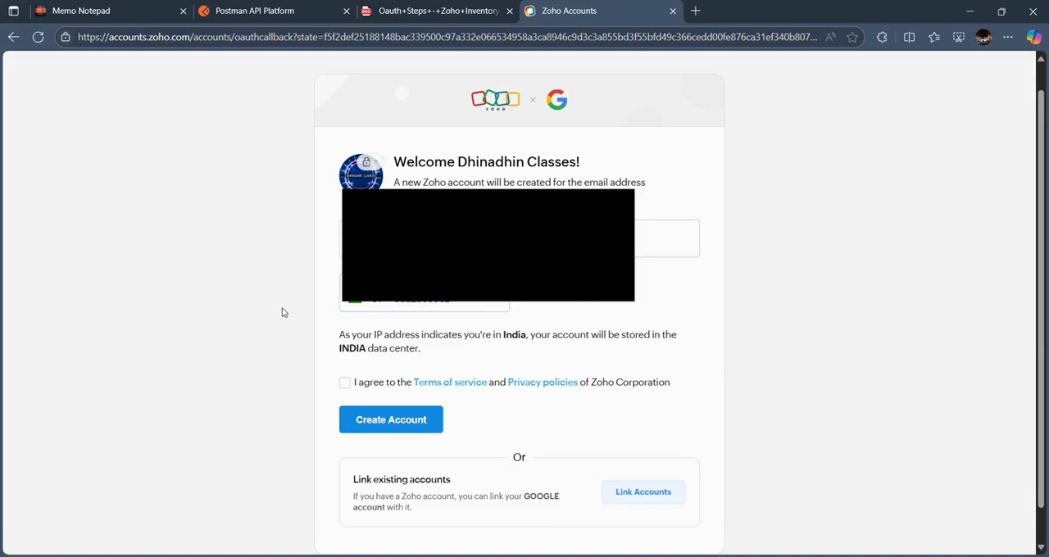
scroll(283, 312, down, 1)
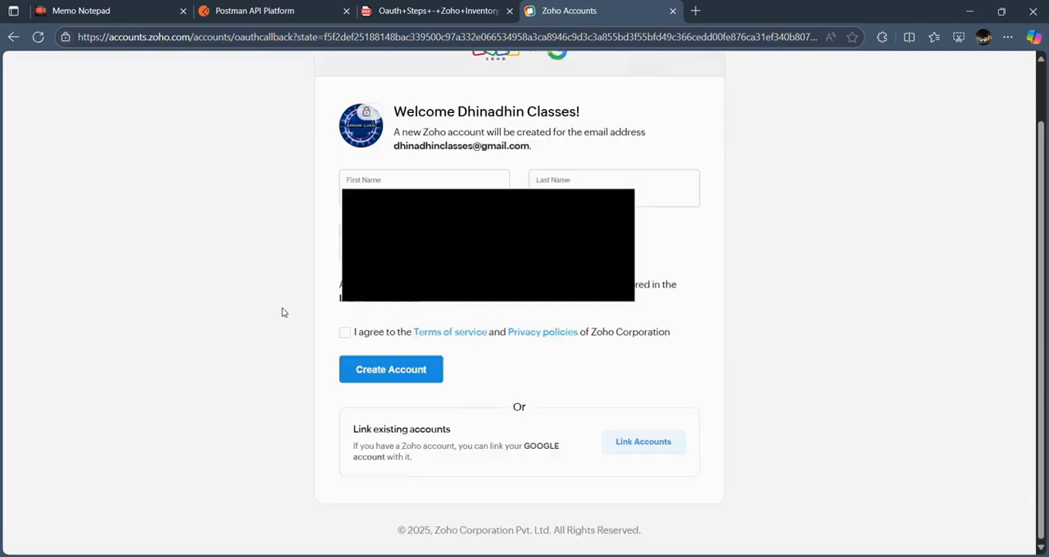
click(345, 345)
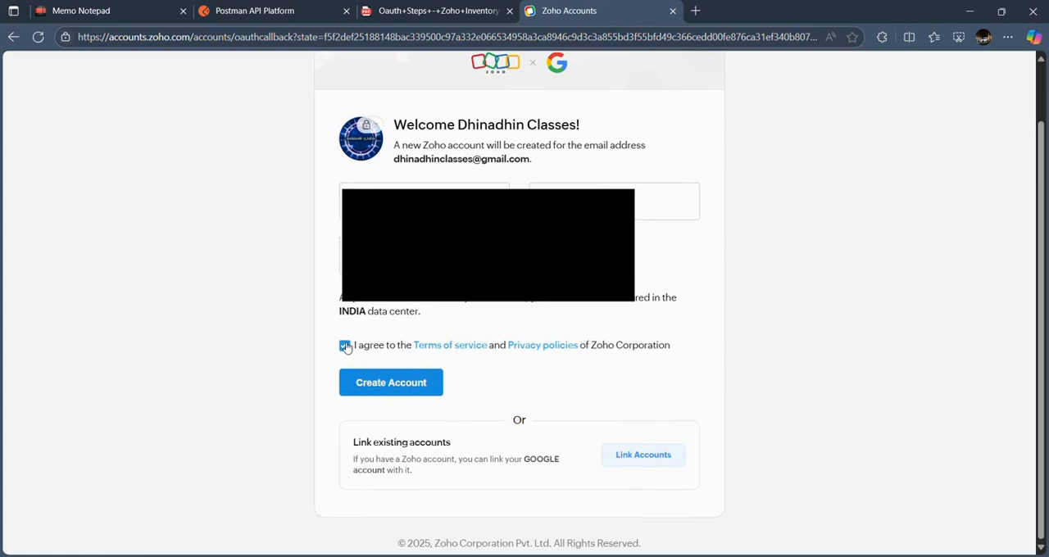
click(382, 383)
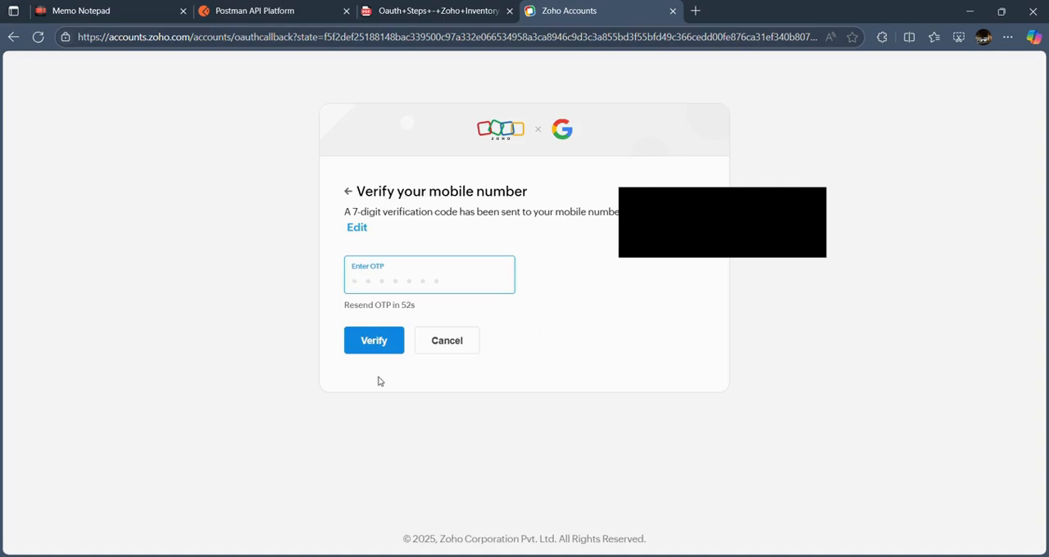
Enter the 7-digit OTP verification code and verify the mobile number
click(373, 347)
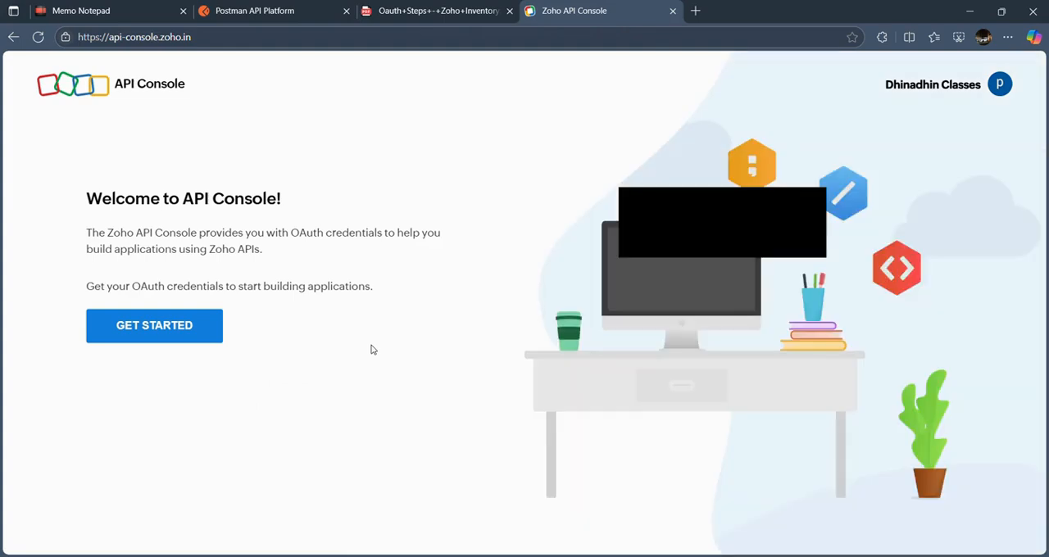
Start a new client of type Server-based Applications and name it petstore
click(189, 320)
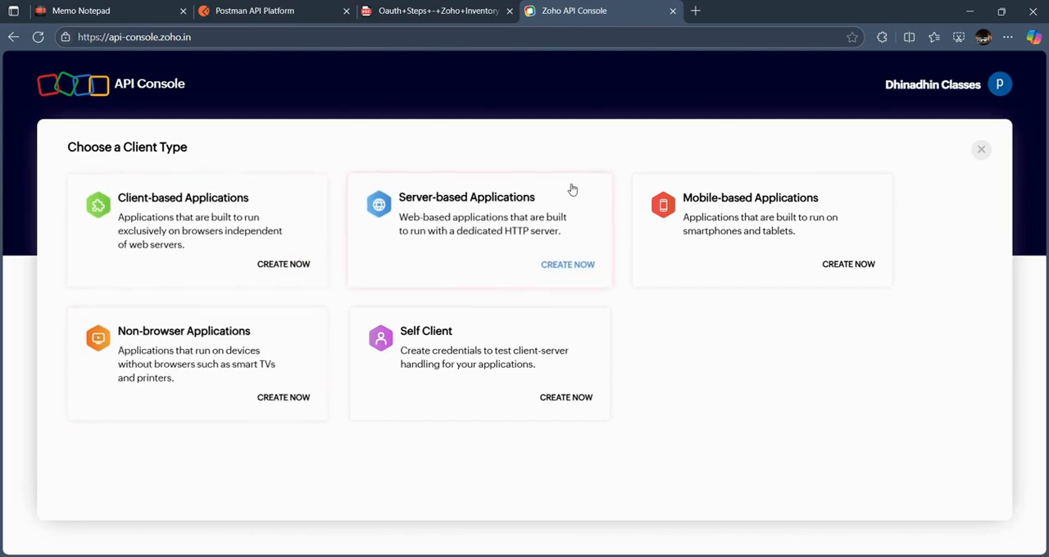
click(557, 273)
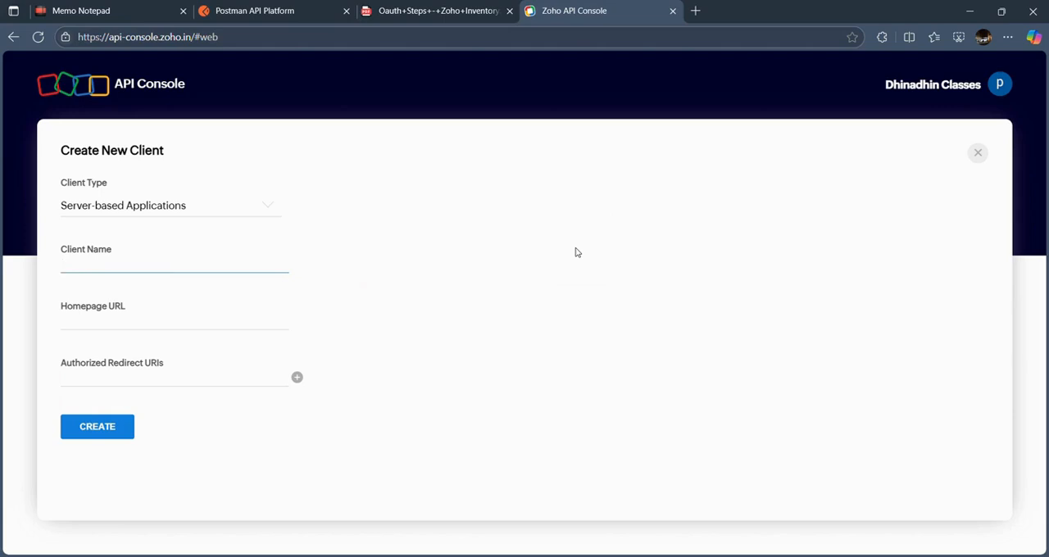
text(petstoretstore)
click(112, 331)
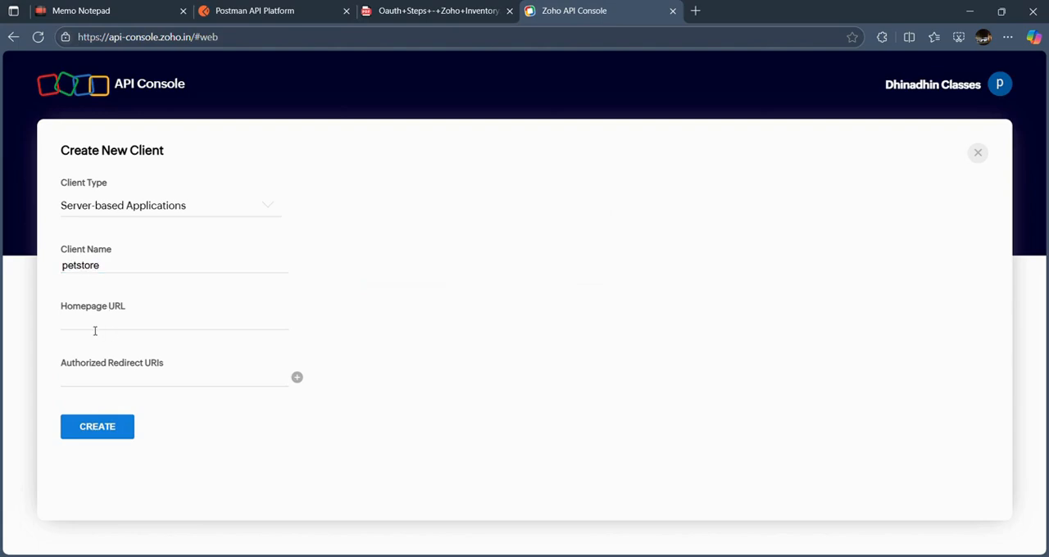
click(91, 329)
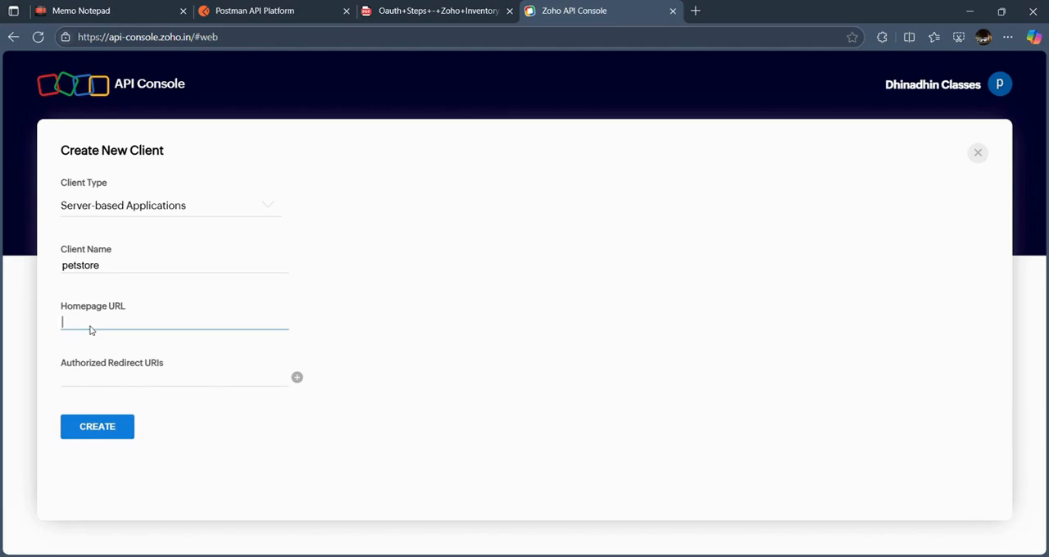
click(129, 373)
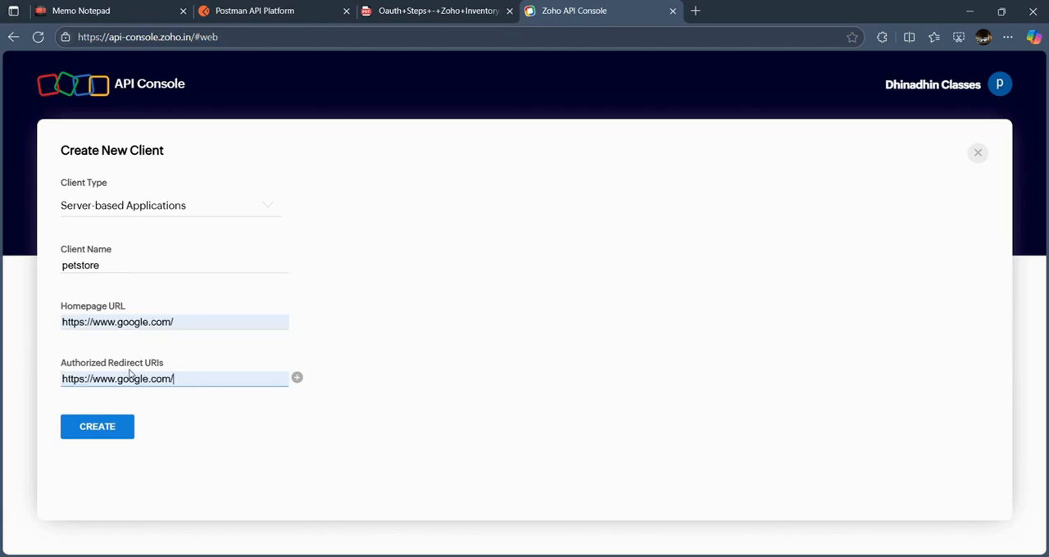
click(217, 366)
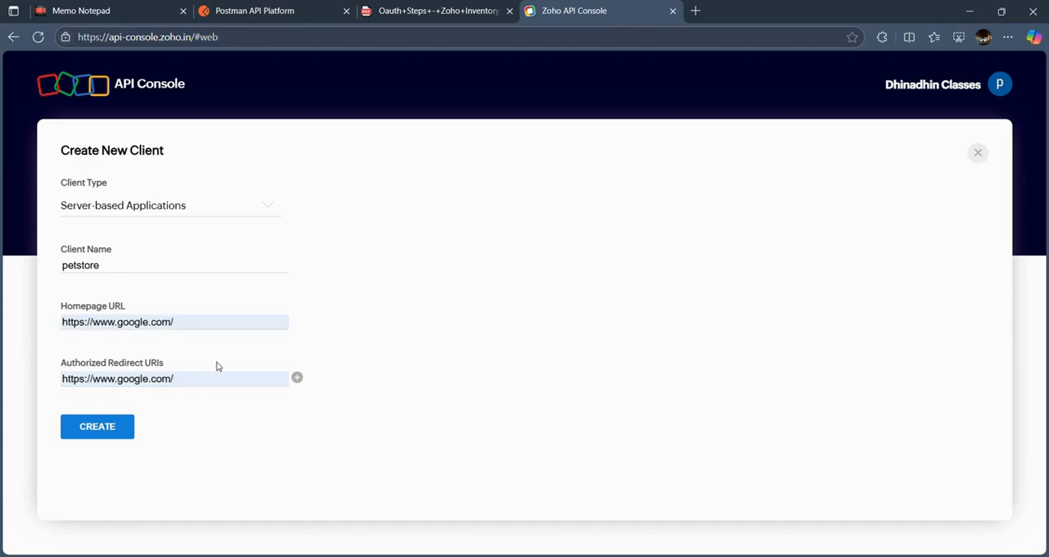
click(201, 381)
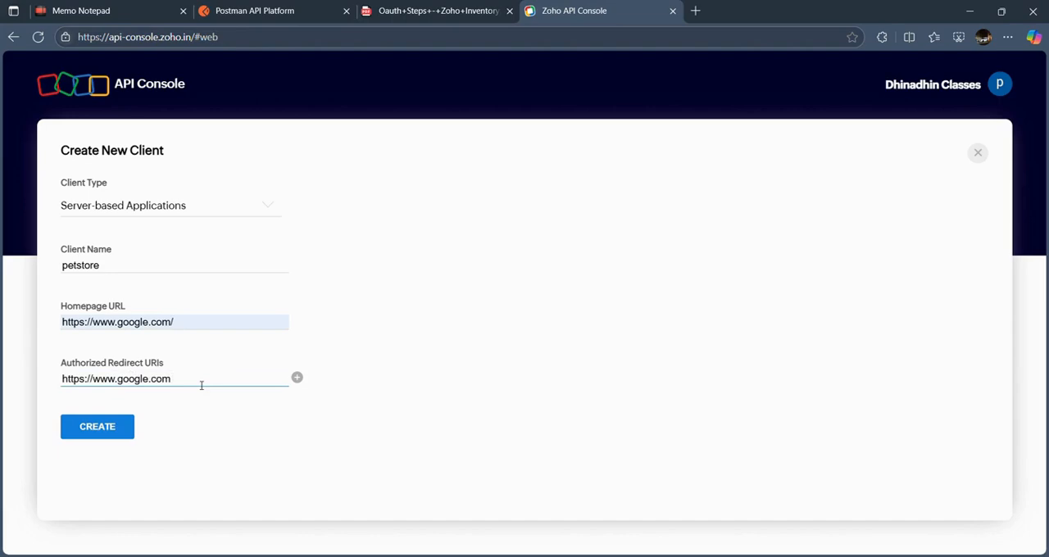
click(188, 329)
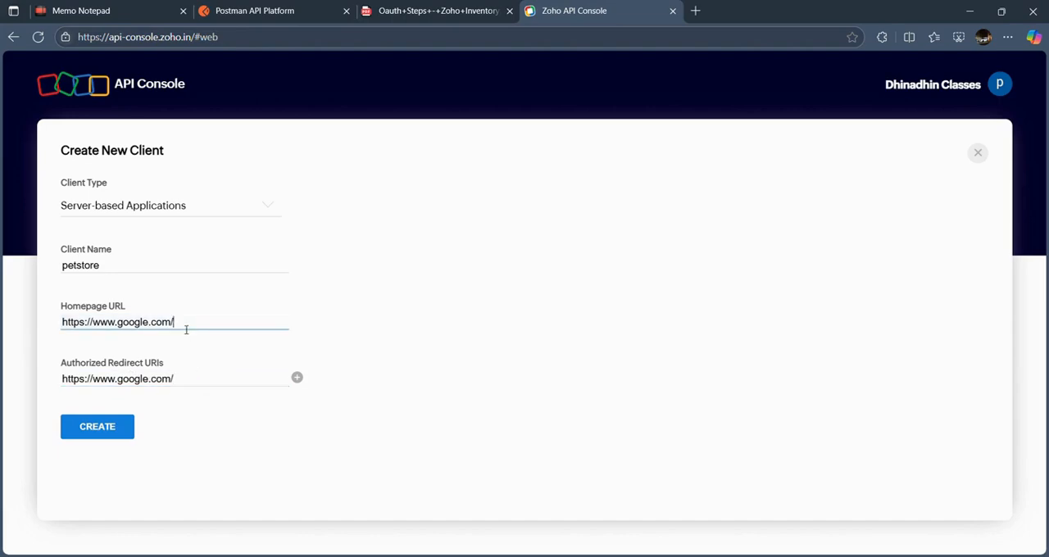
click(229, 364)
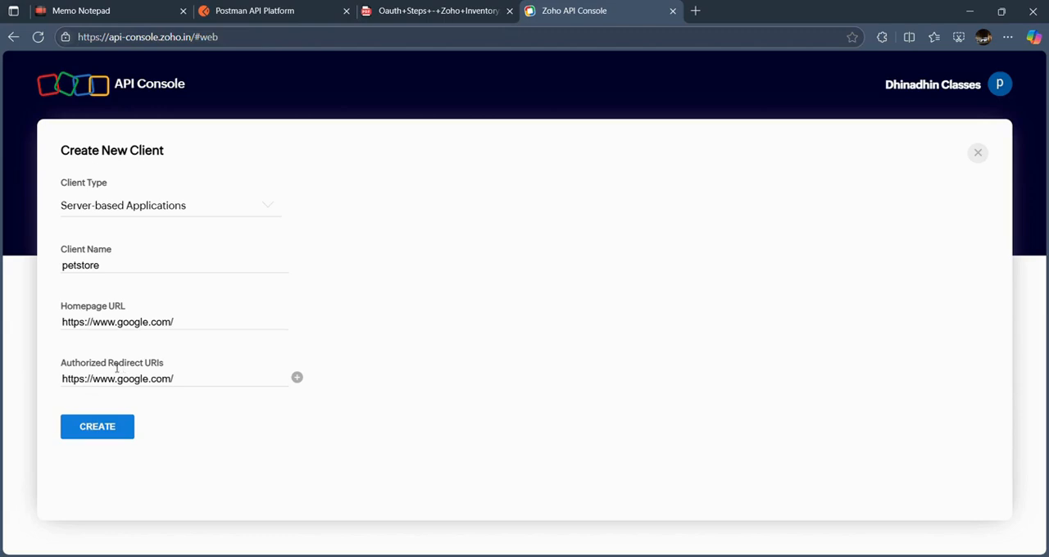
drag(107, 367, 170, 368)
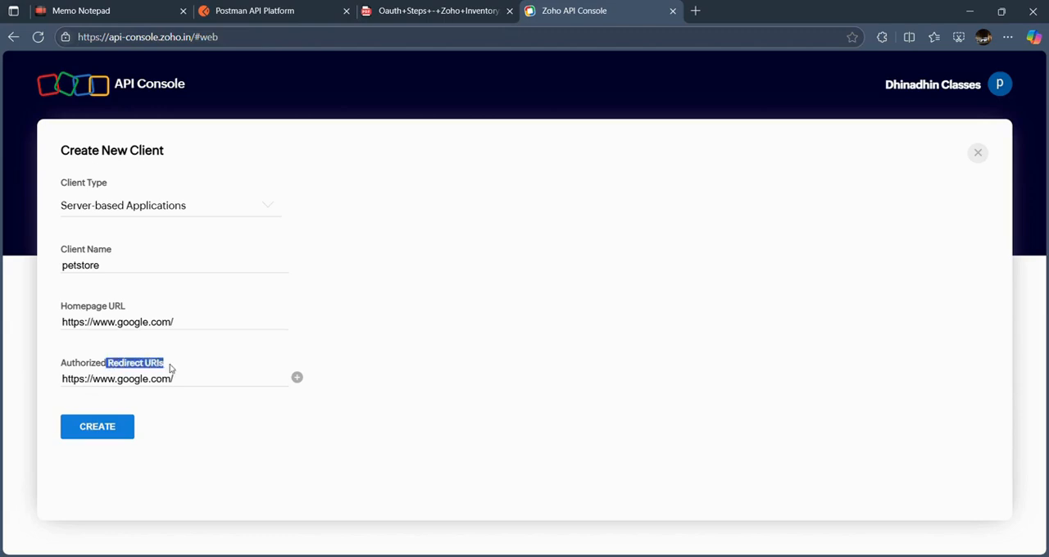
click(180, 437)
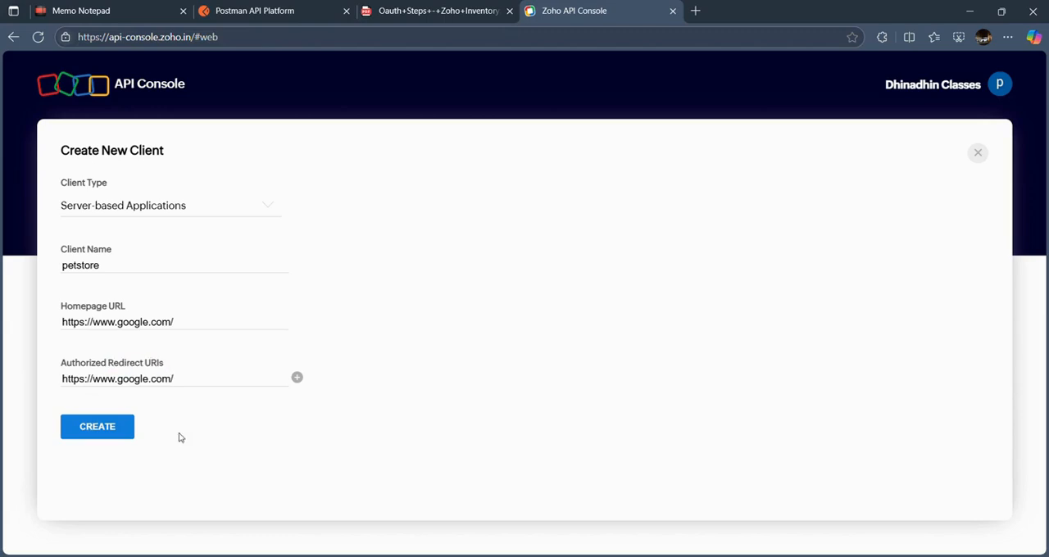
click(98, 427)
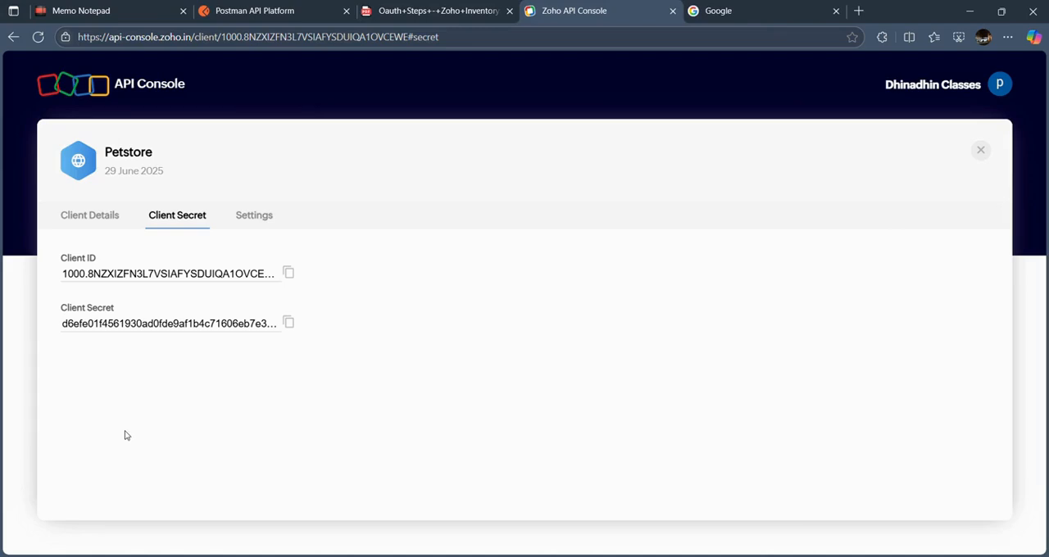
Switch to Postman, search for "zoho crm rest" and open the public Zoho CRM Developers workspace
click(253, 5)
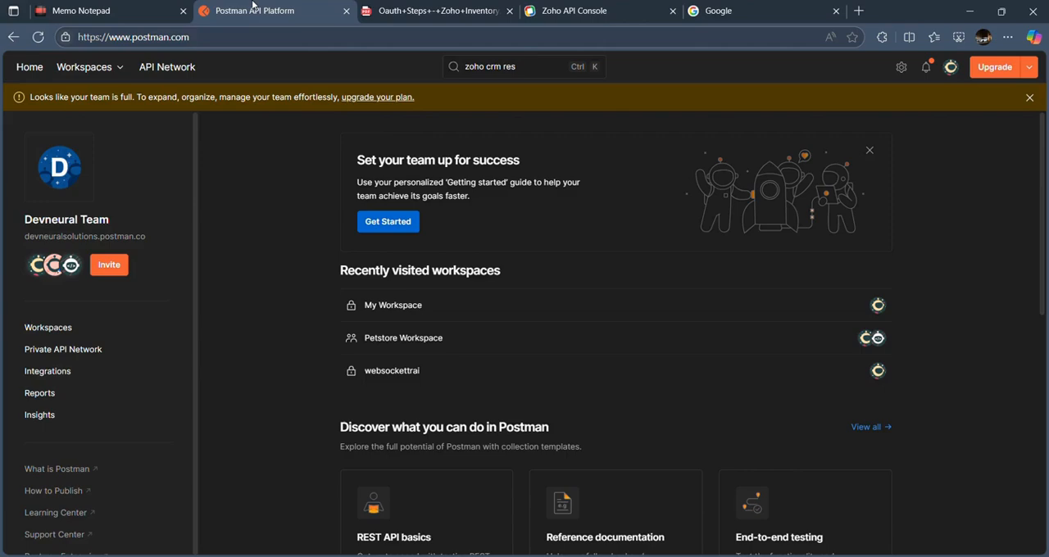
click(556, 68)
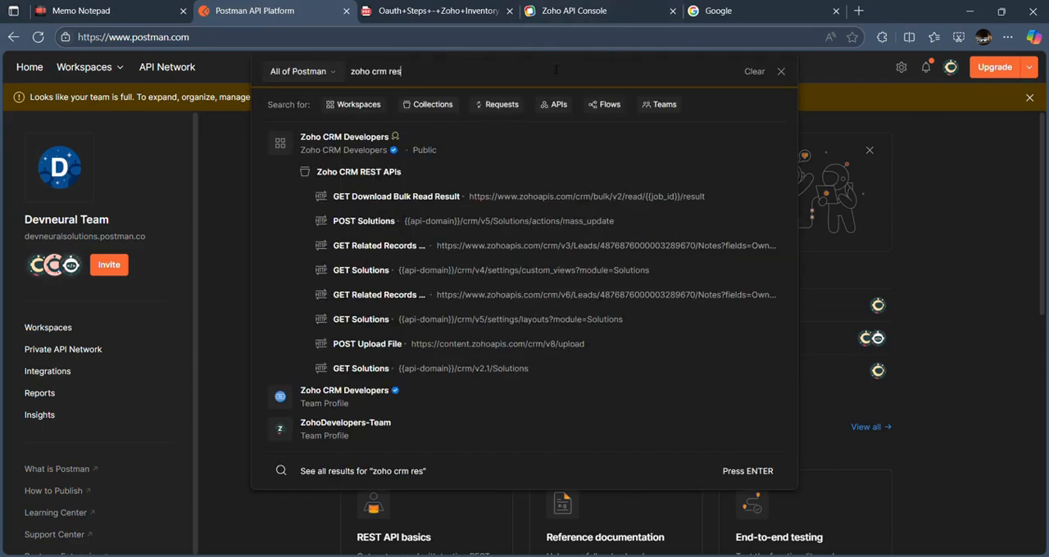
key(BackSpace)
key(BackSpace)
key(BackSpace)
key(BackSpace)
key(BackSpace)
key(BackSpace)
key(BackSpace)
key(BackSpace)
key(BackSpace)
key(BackSpace)
key(BackSpace)
key(BackSpace)
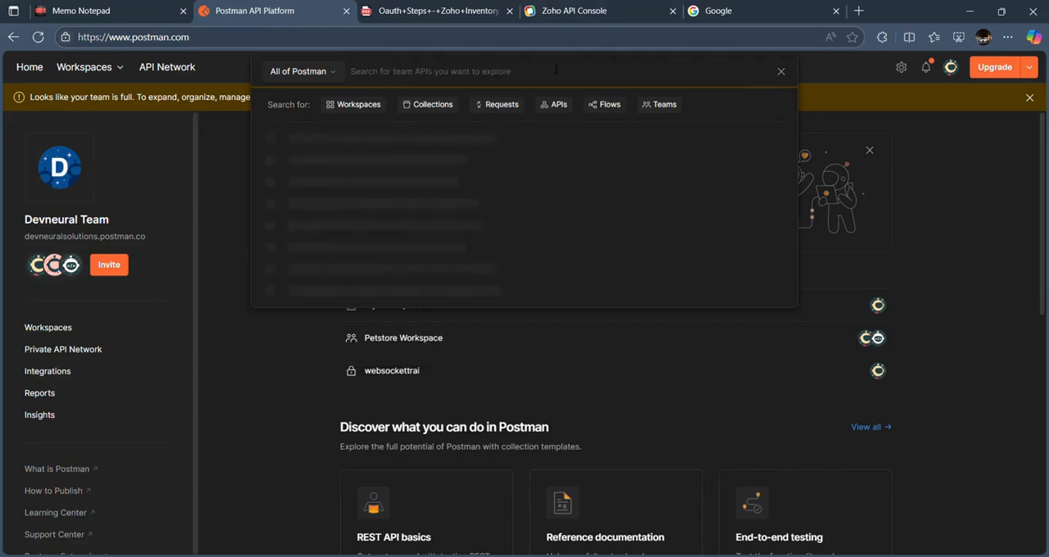
text(zoho)
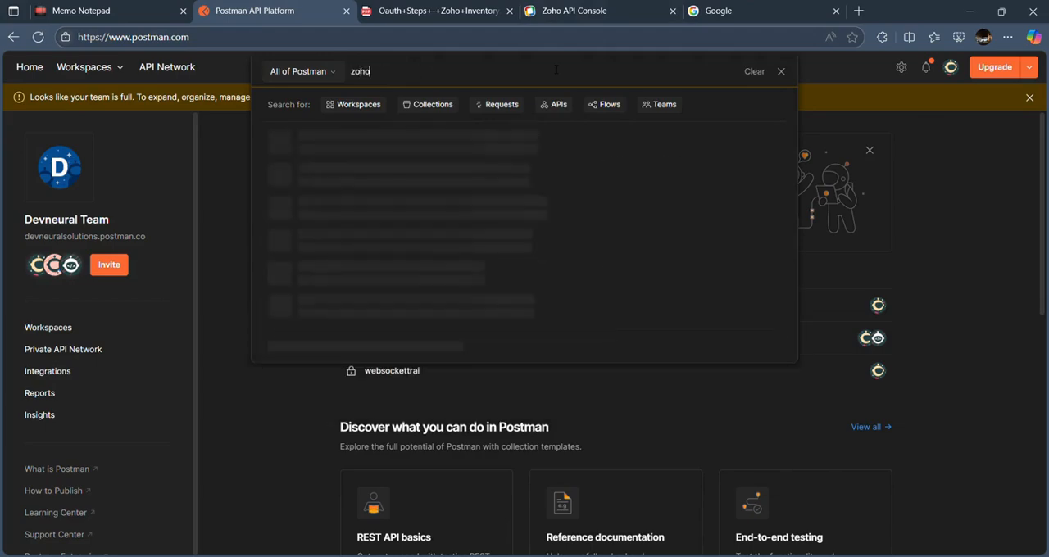
text( crm rest)
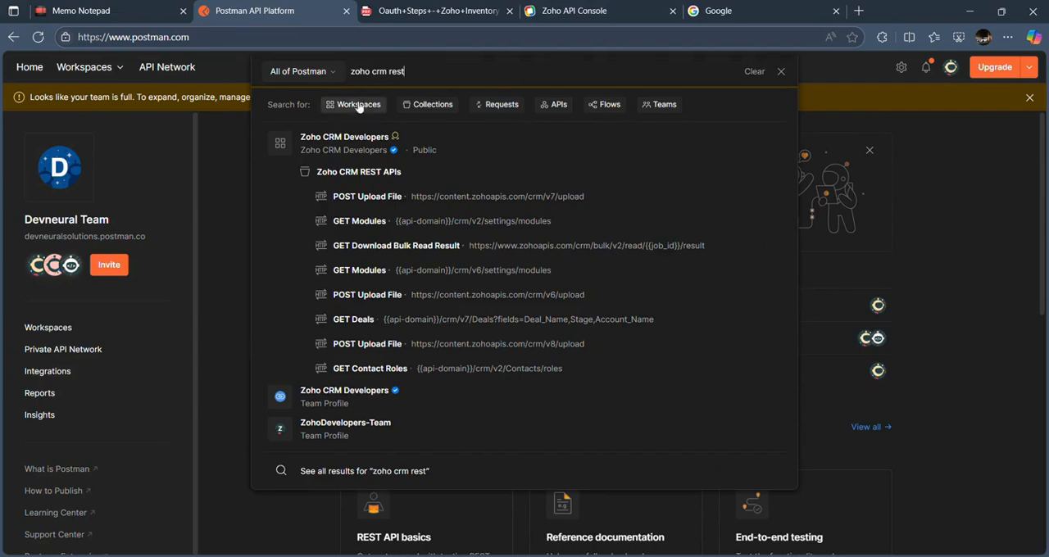
click(348, 144)
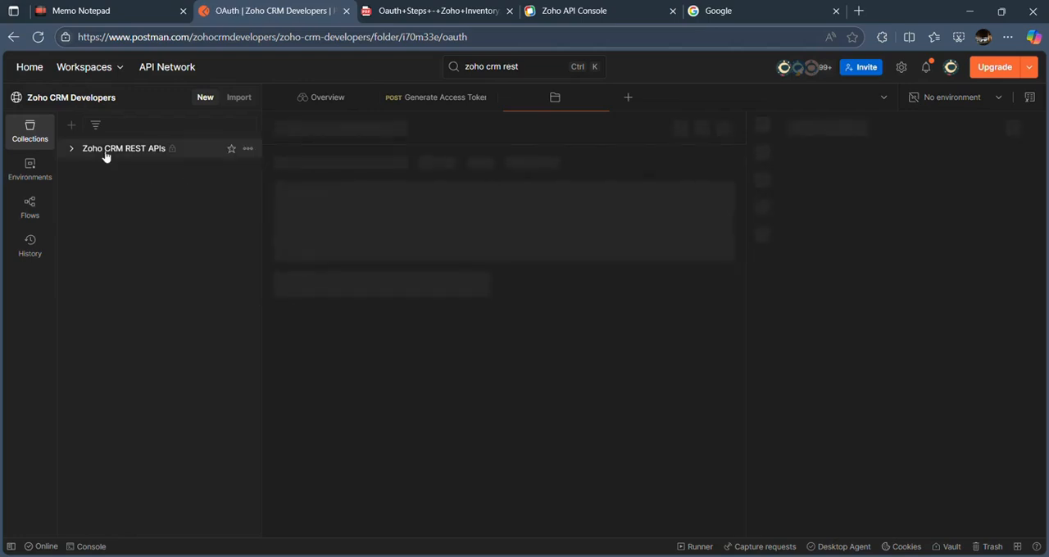
Open the Generate Access Token and Refresh Token request in the OAuth folder of the Zoho CRM REST APIs collection
click(105, 151)
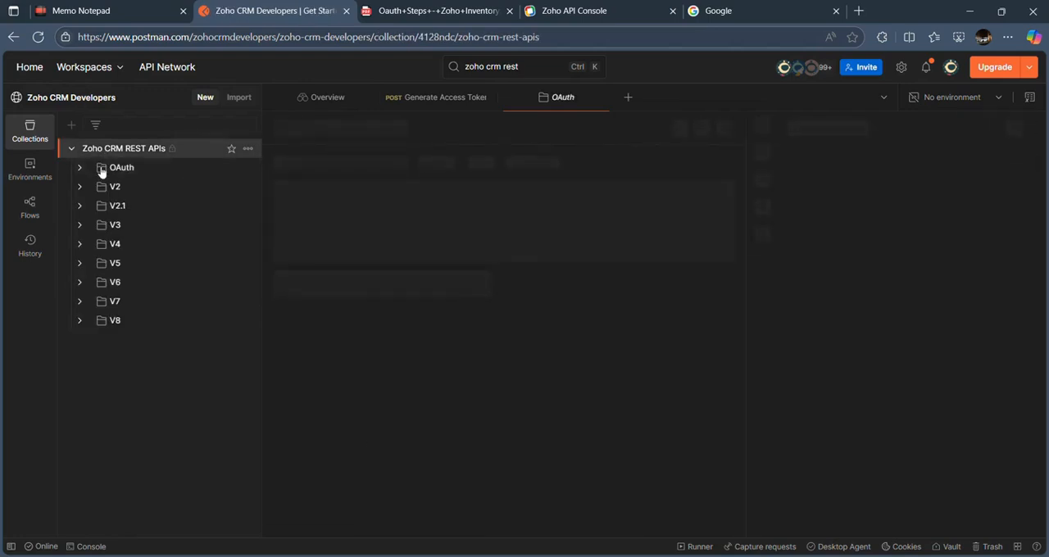
click(101, 169)
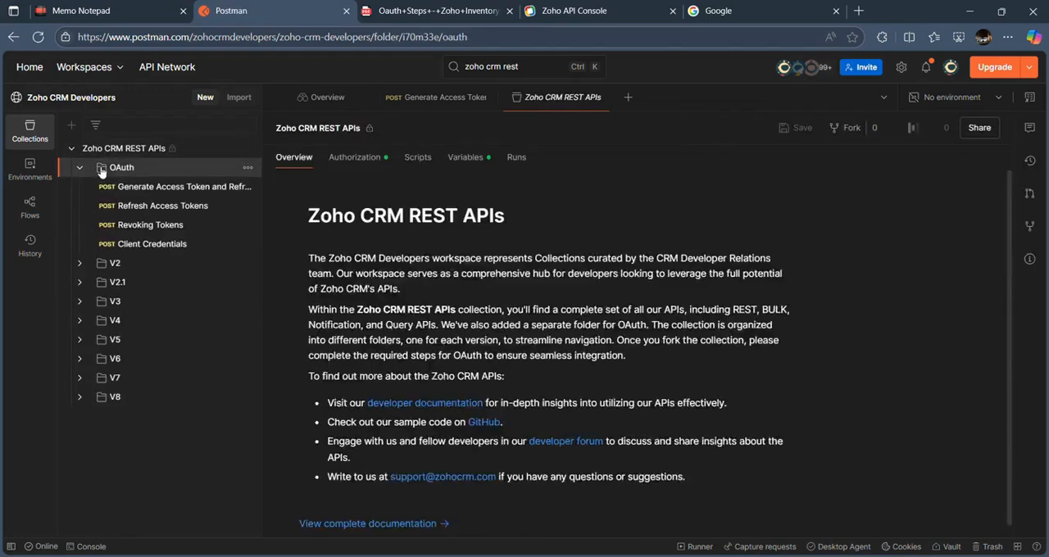
click(144, 193)
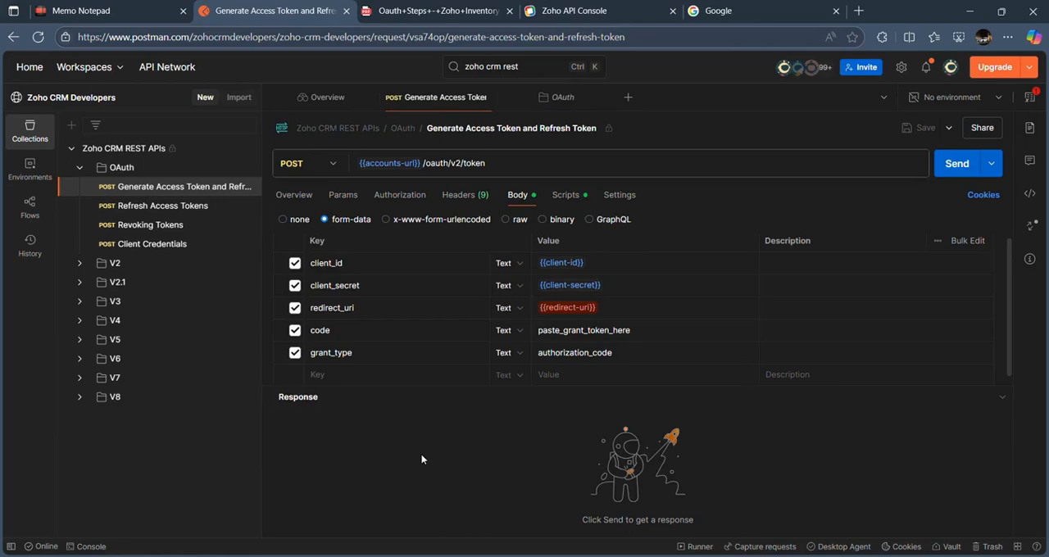
Copy the Petstore client's Client ID from the Zoho API Console into the client-id variable of the Postman request
mouse_move(569, 263)
click(568, 8)
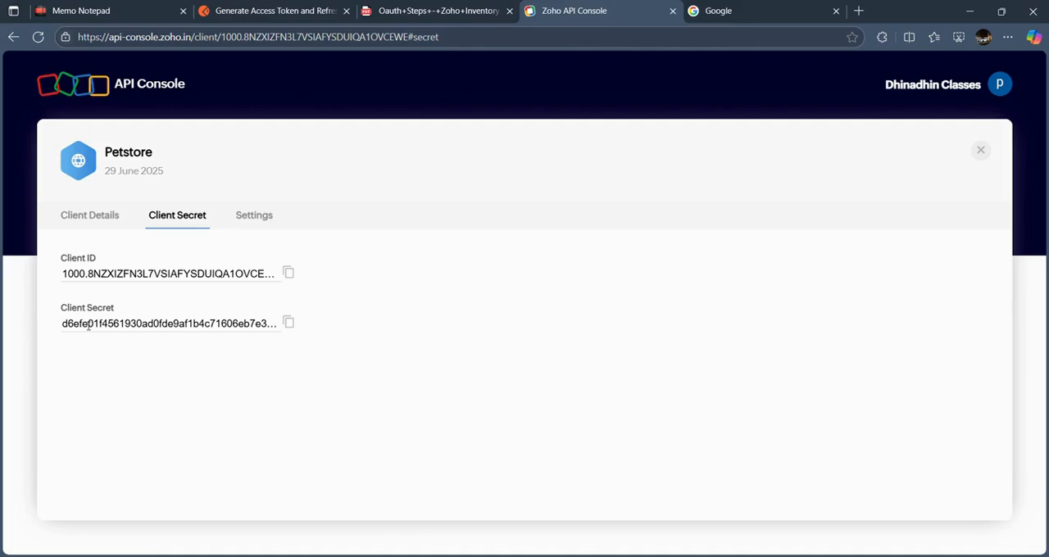
click(289, 273)
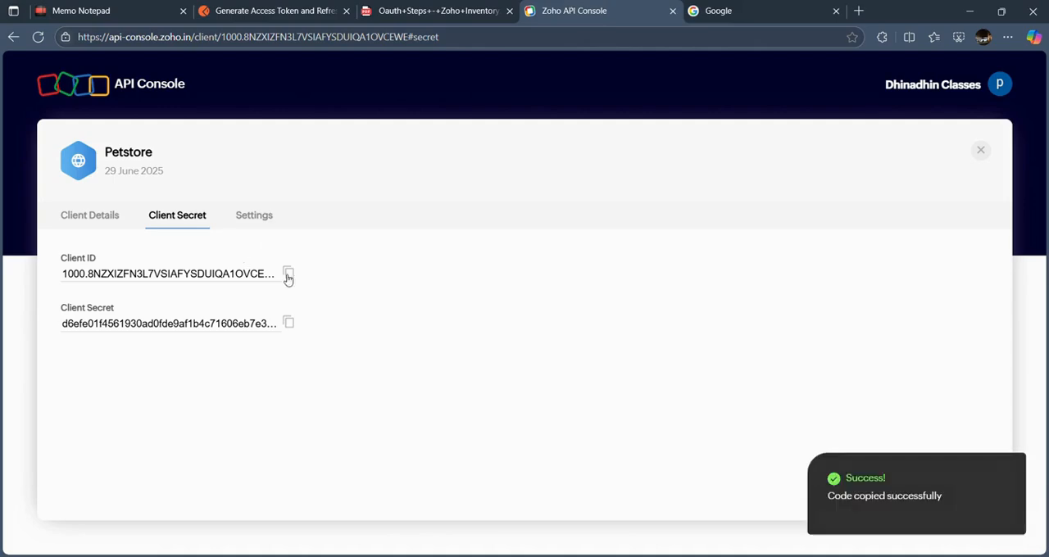
click(276, 10)
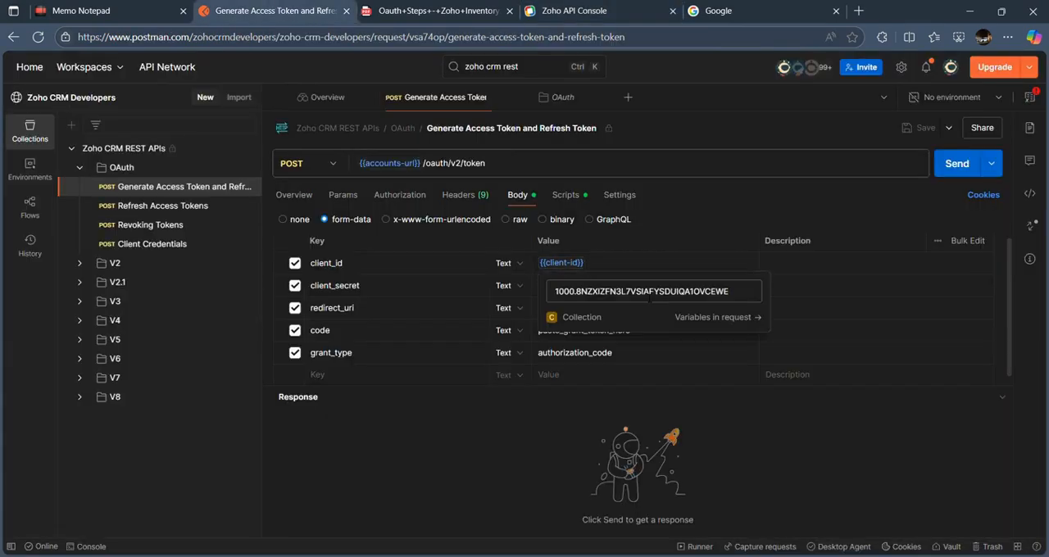
click(646, 291)
key(ctrl+a)
key(ctrl+v)
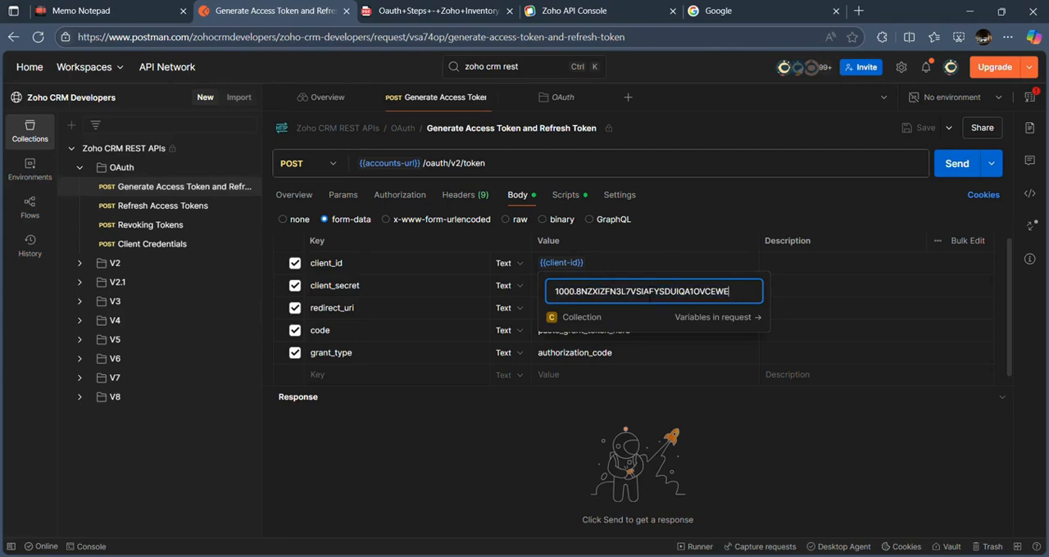
click(549, 405)
Copy the Petstore client's Client Secret from the Zoho API Console into the client-secret variable of the Postman request
click(579, 10)
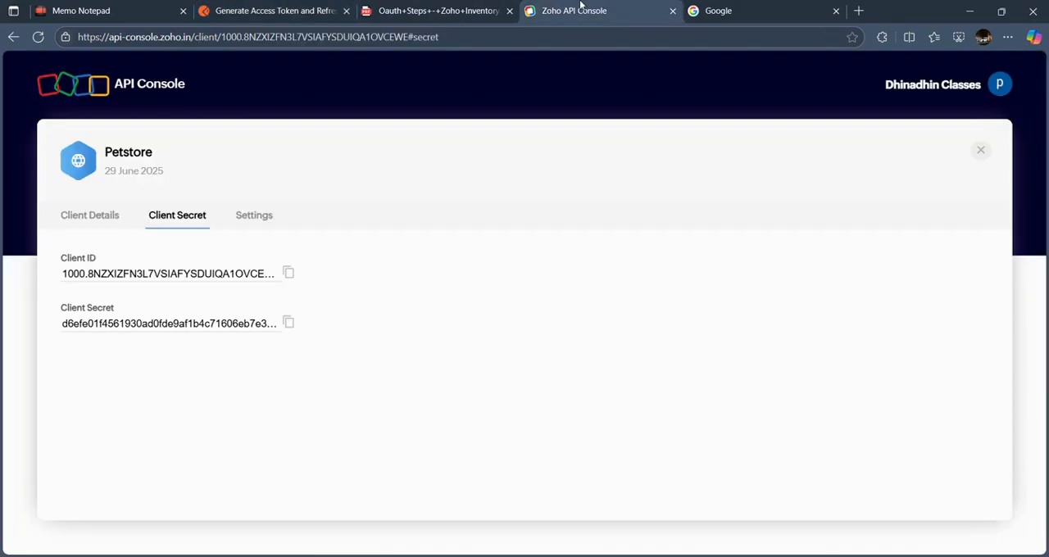
click(289, 324)
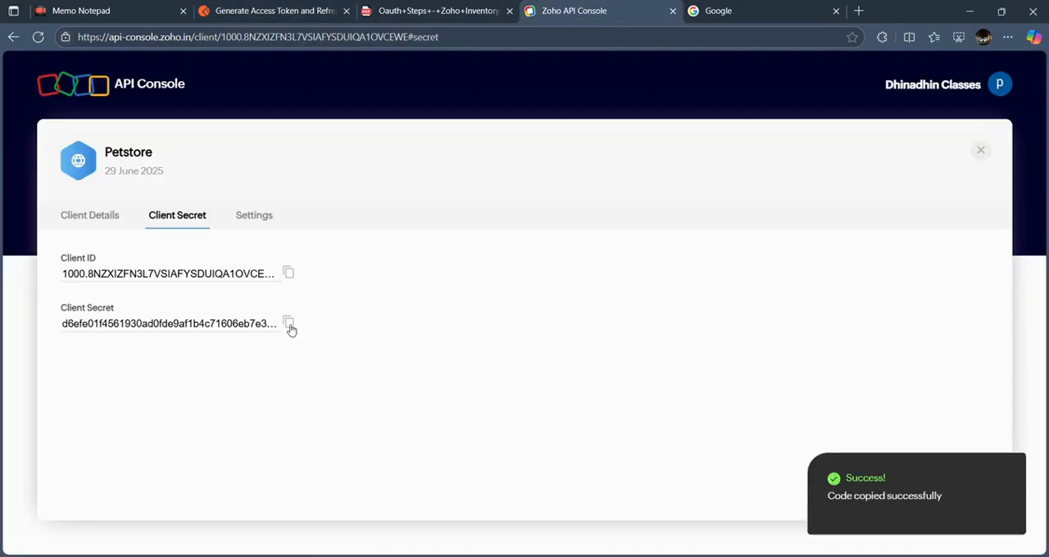
click(230, 9)
mouse_move(574, 285)
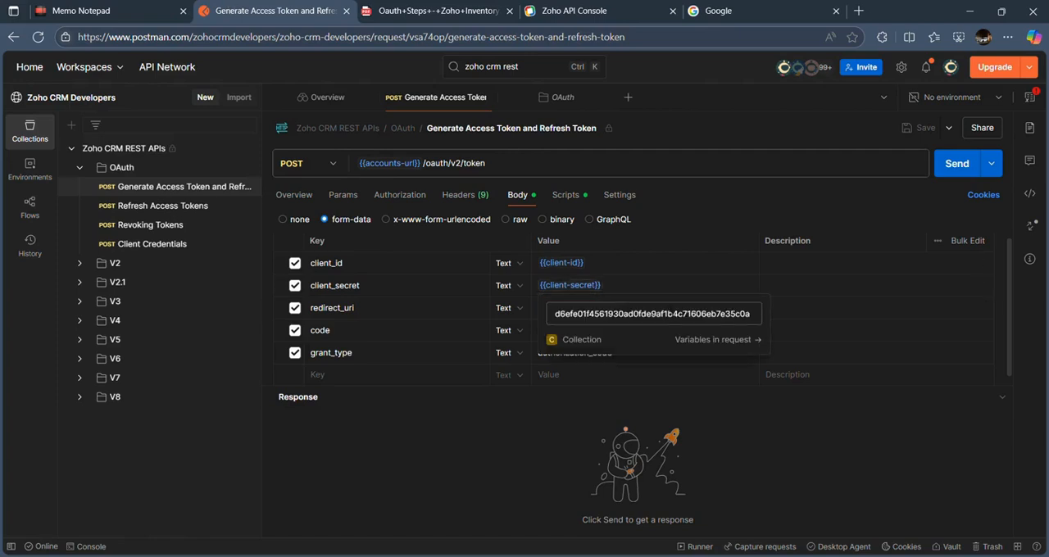
click(666, 314)
key(ctrl+a)
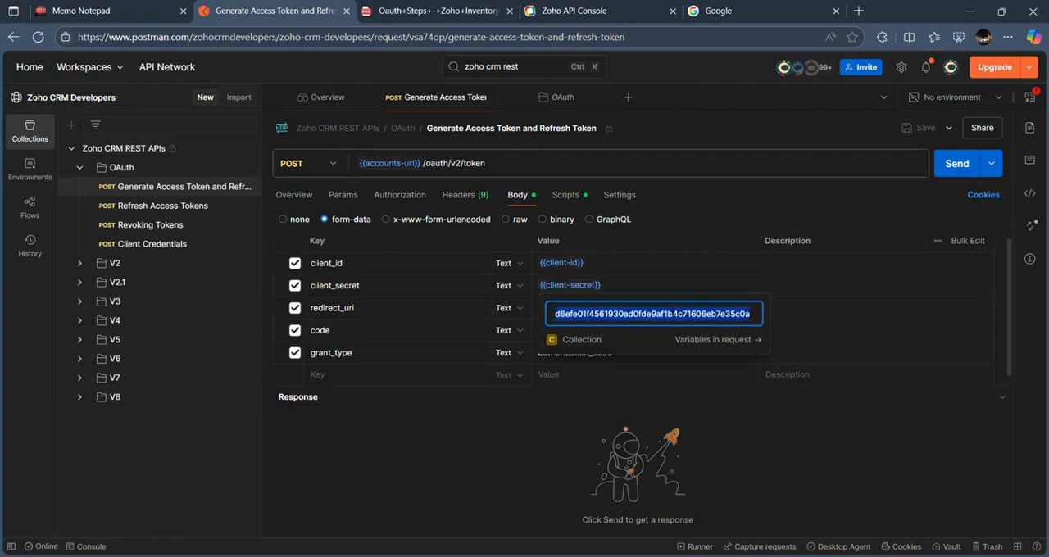
key(ctrl+v)
click(555, 428)
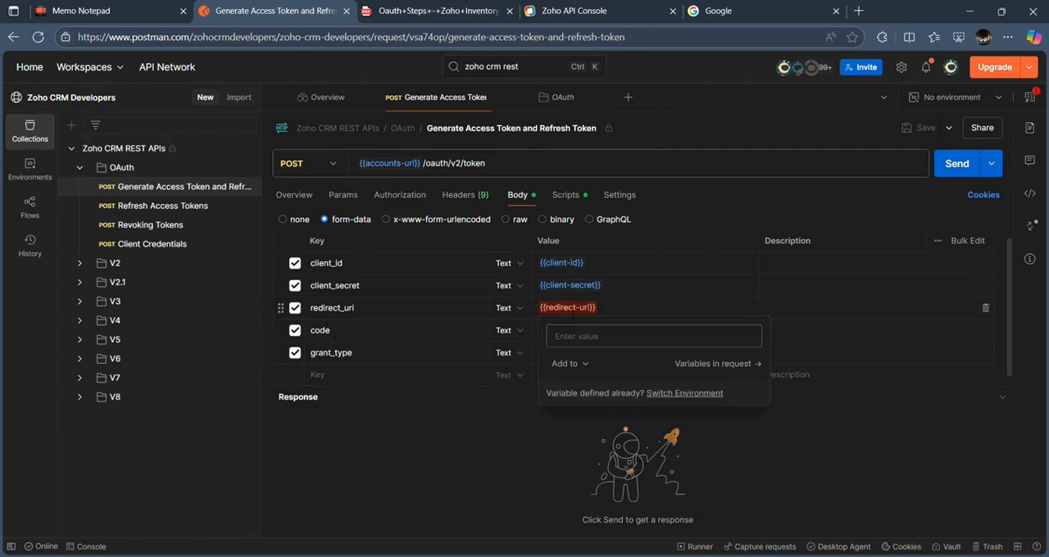
click(567, 10)
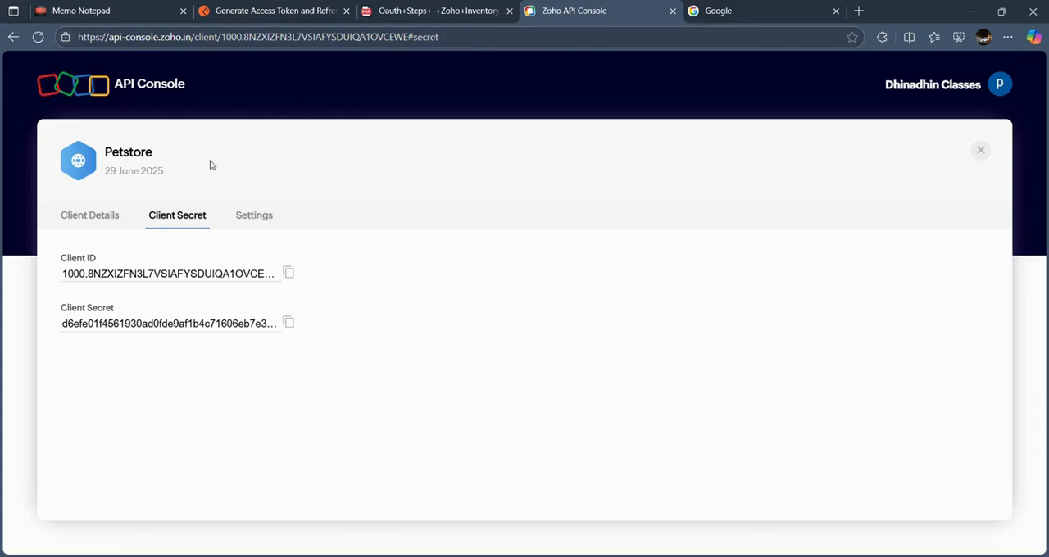
click(79, 221)
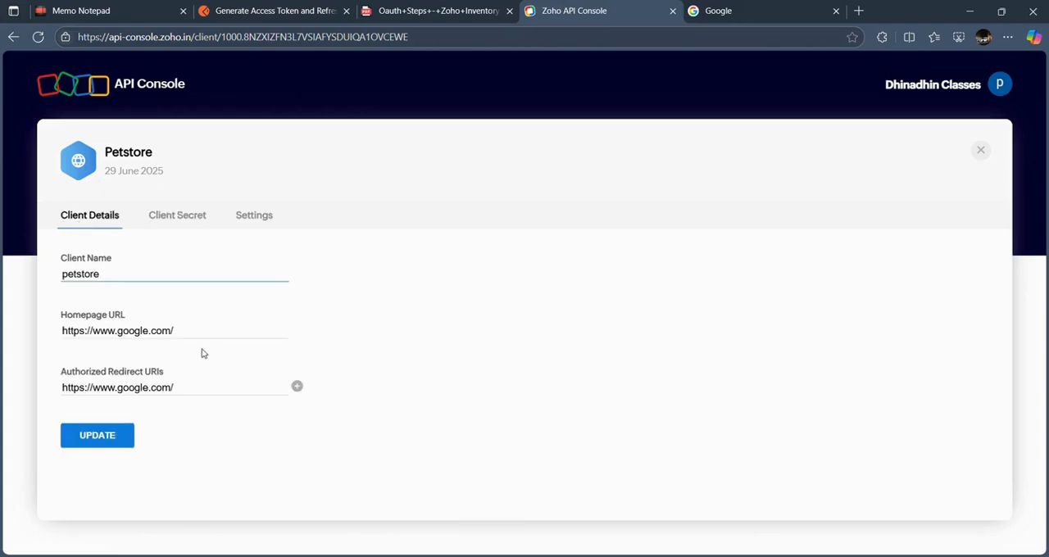
drag(194, 386, 21, 381)
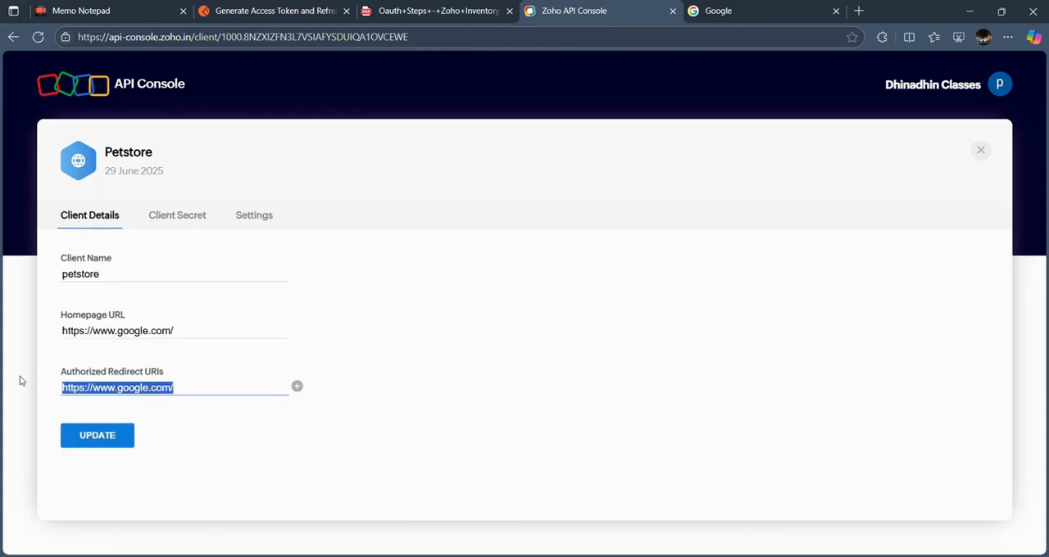
click(195, 325)
click(268, 10)
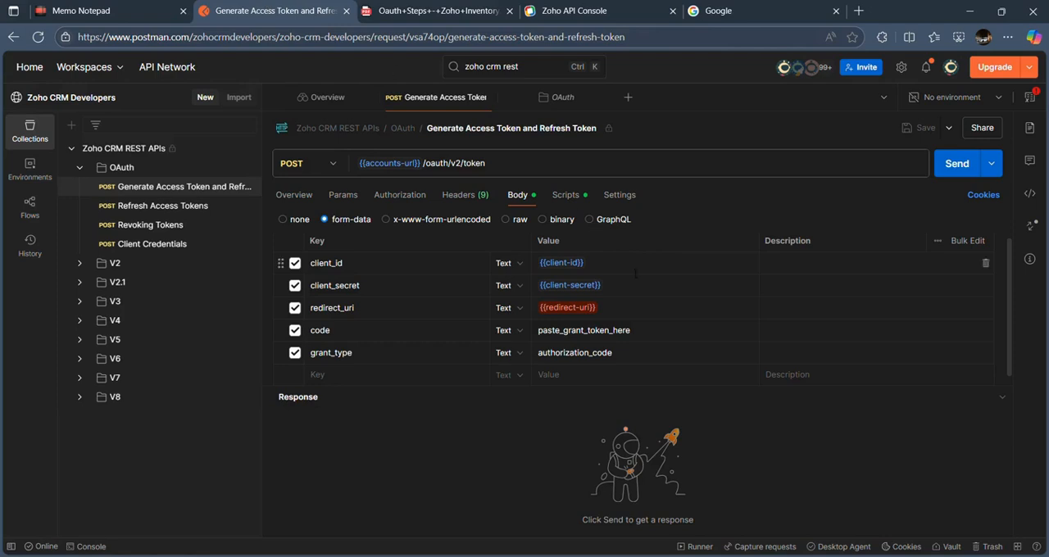
mouse_move(576, 308)
click(580, 338)
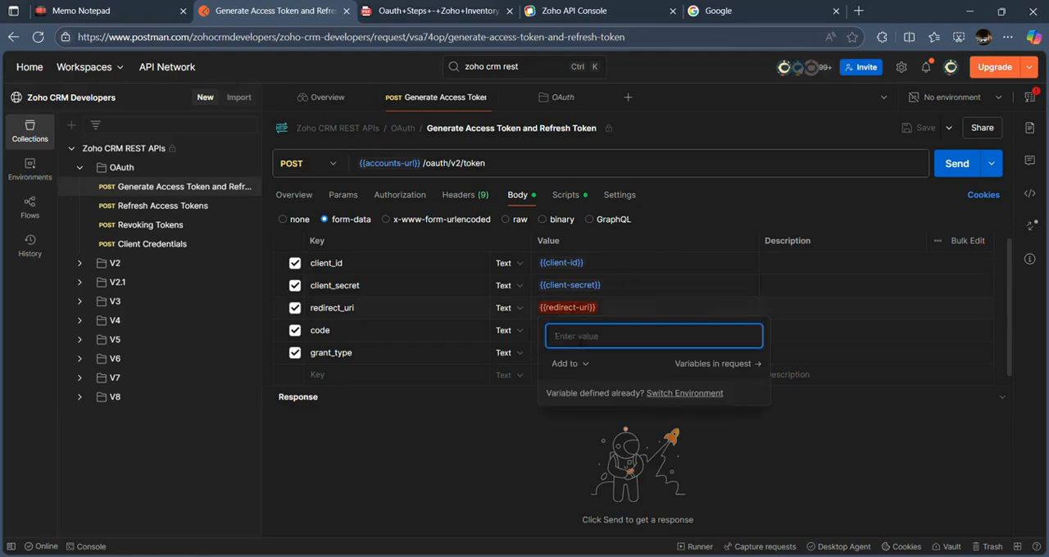
key(ctrl+v)
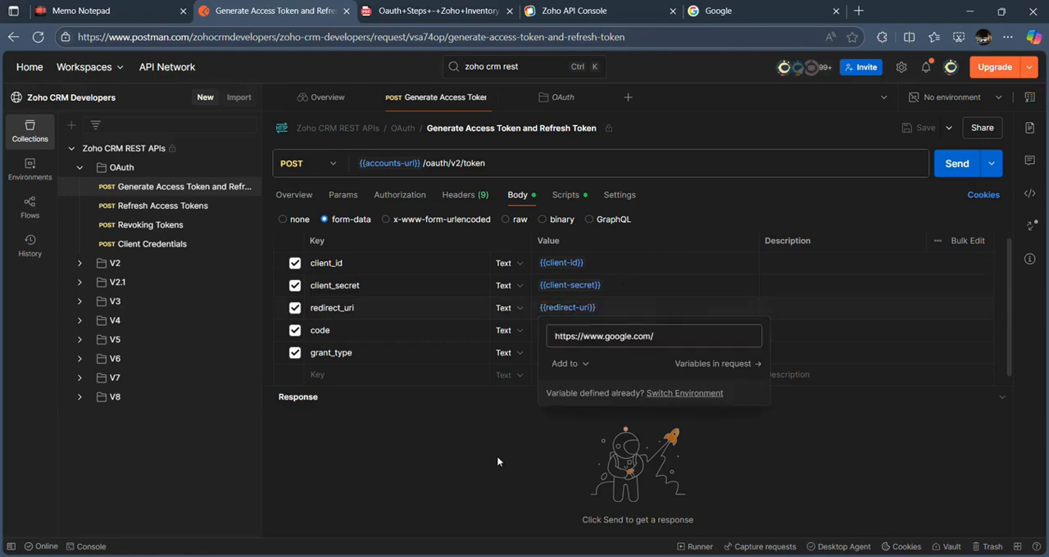
click(498, 461)
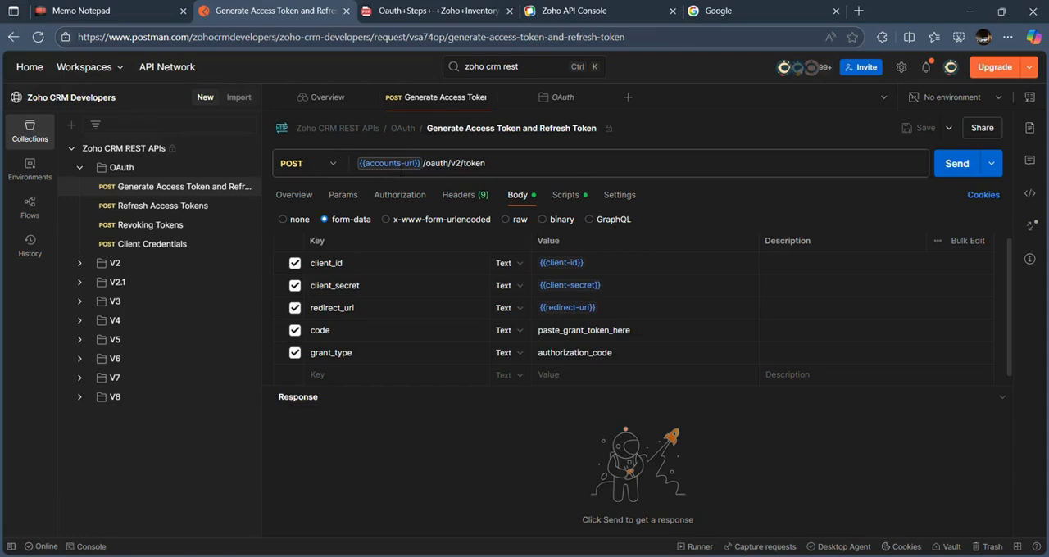
Examine the accounts-url variable and the Petstore client's Multi-DC data center settings in the Zoho API Console, and return to Postman
mouse_move(394, 168)
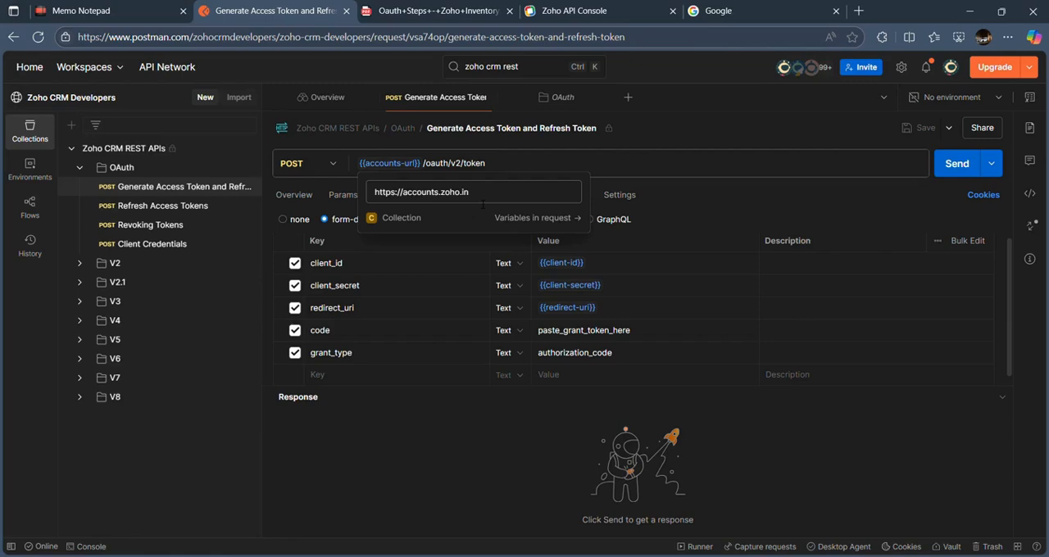
click(579, 8)
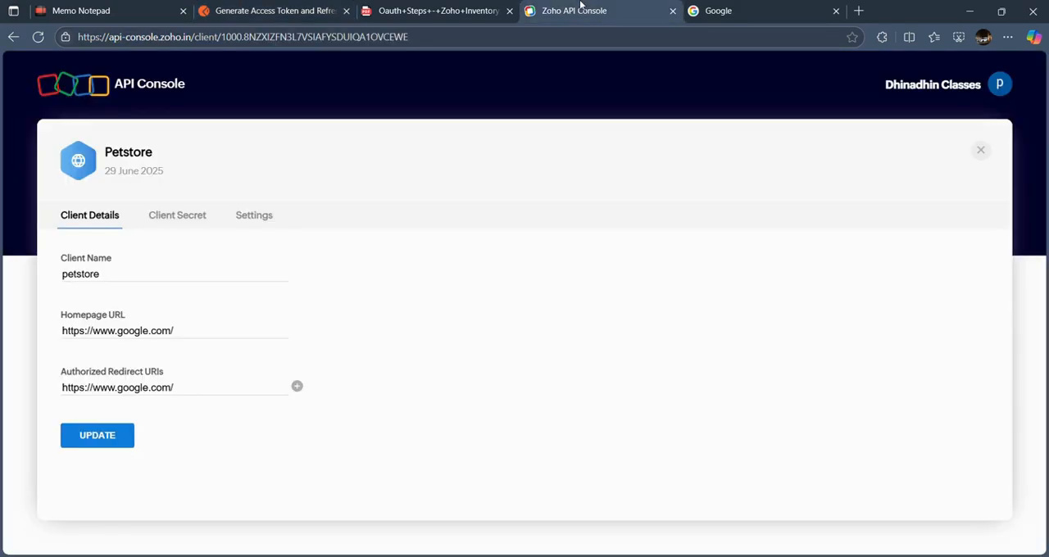
click(193, 223)
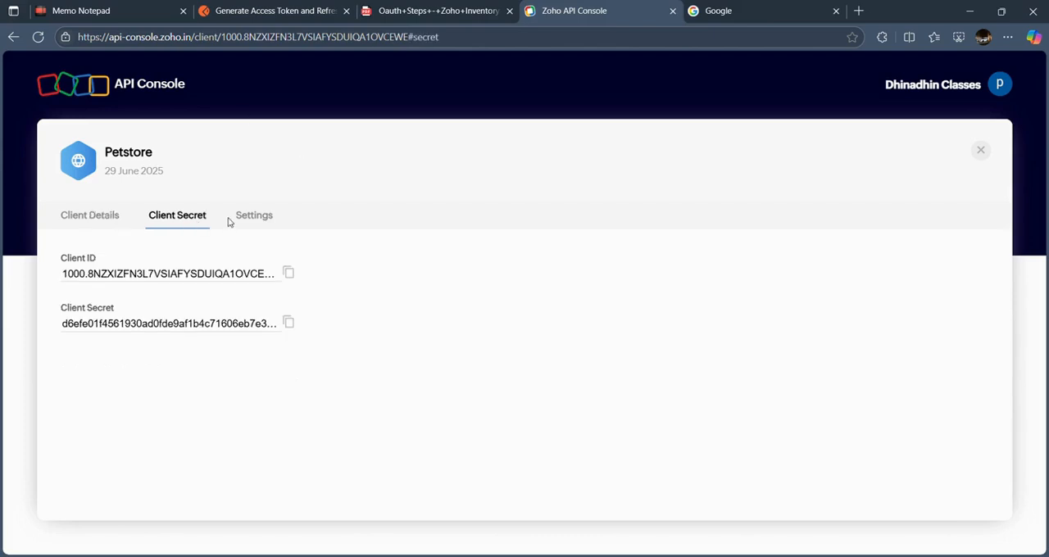
click(254, 217)
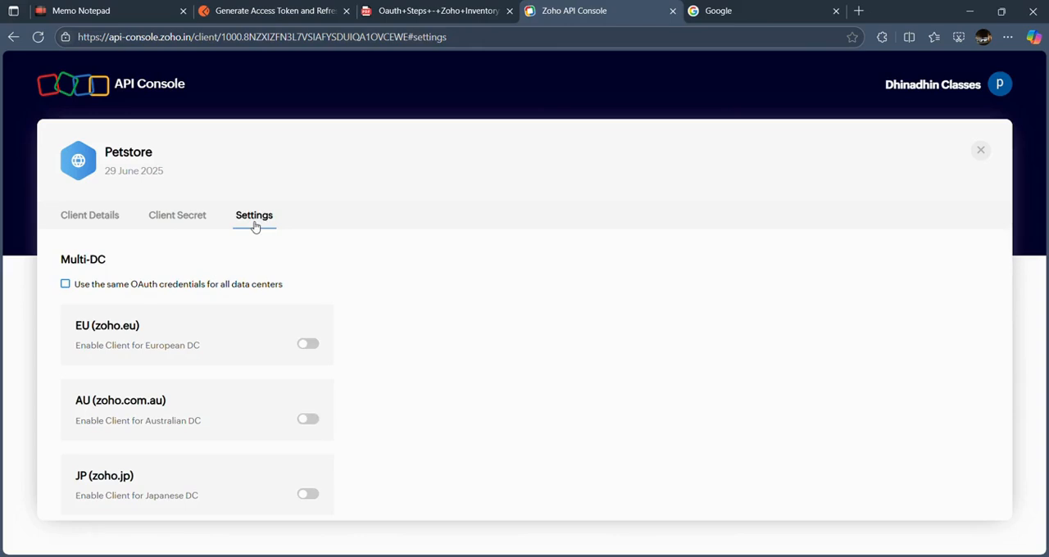
scroll(254, 226, down, 4)
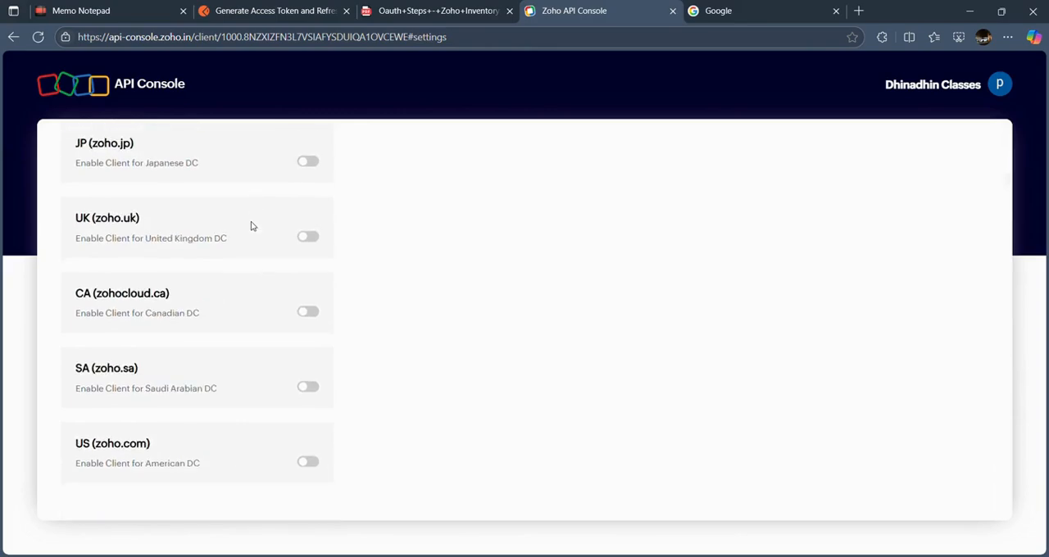
scroll(252, 227, up, 3)
scroll(252, 226, down, 3)
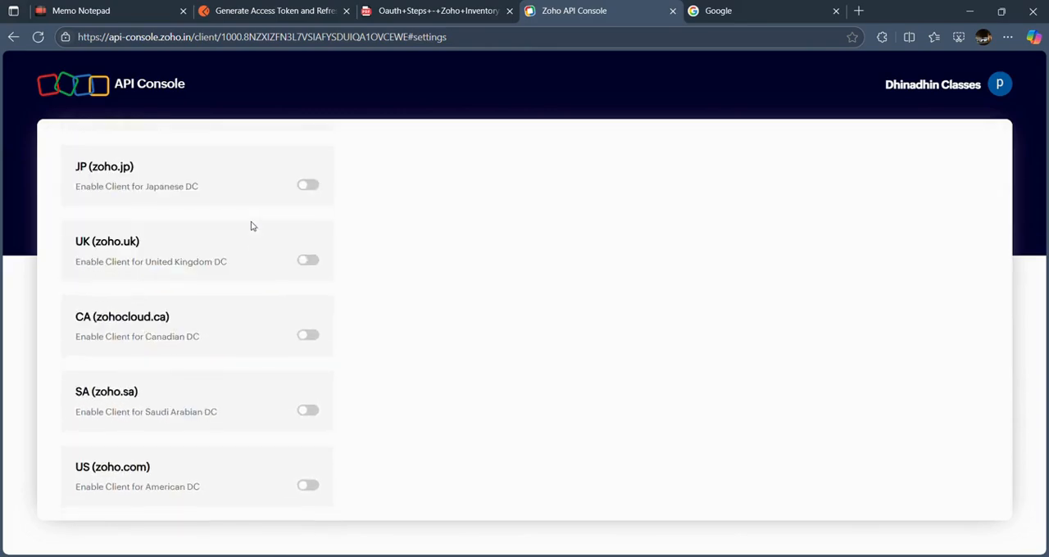
scroll(152, 450, up, 5)
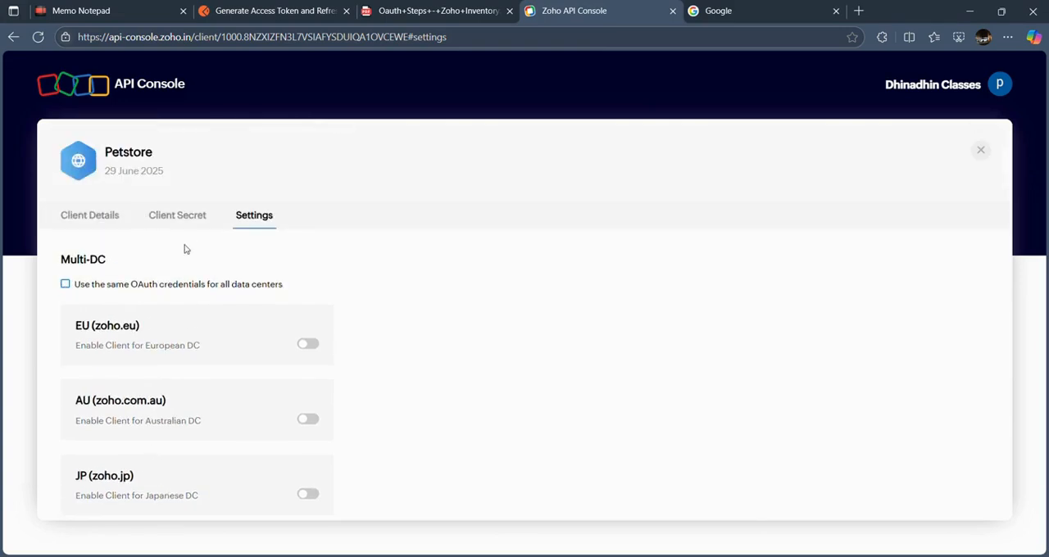
scroll(232, 271, down, 4)
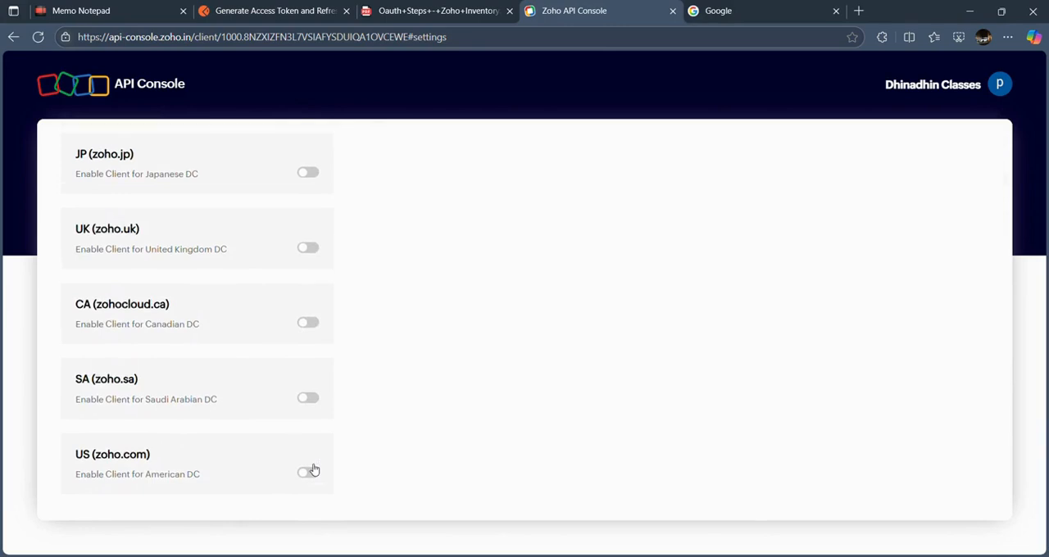
scroll(314, 467, up, 5)
scroll(311, 464, down, 4)
scroll(286, 428, up, 5)
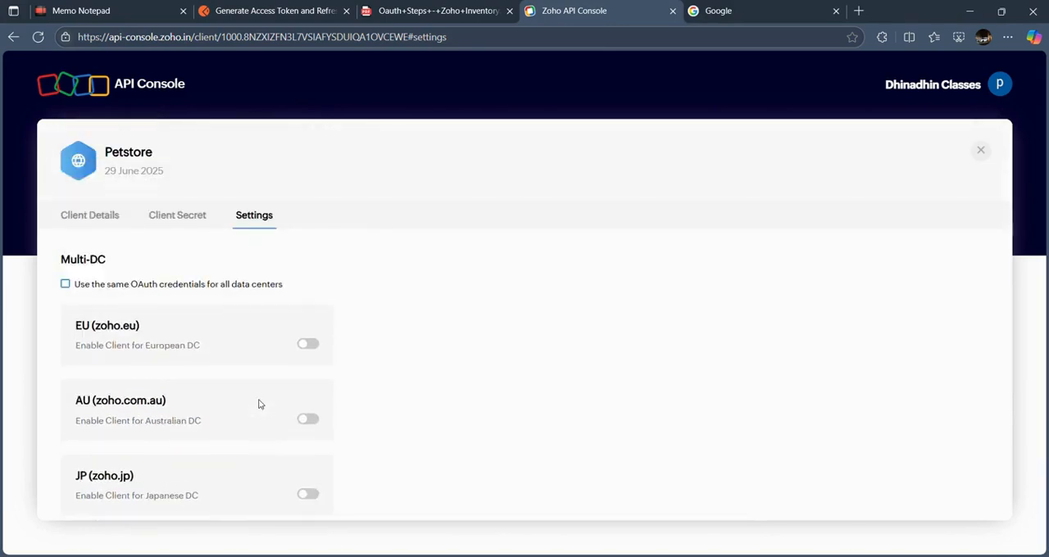
click(172, 217)
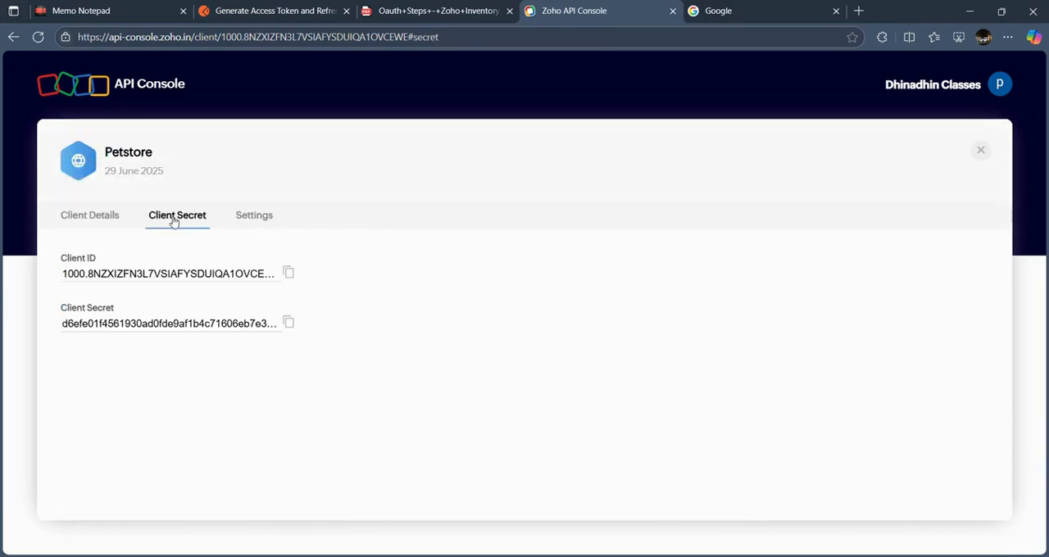
click(296, 8)
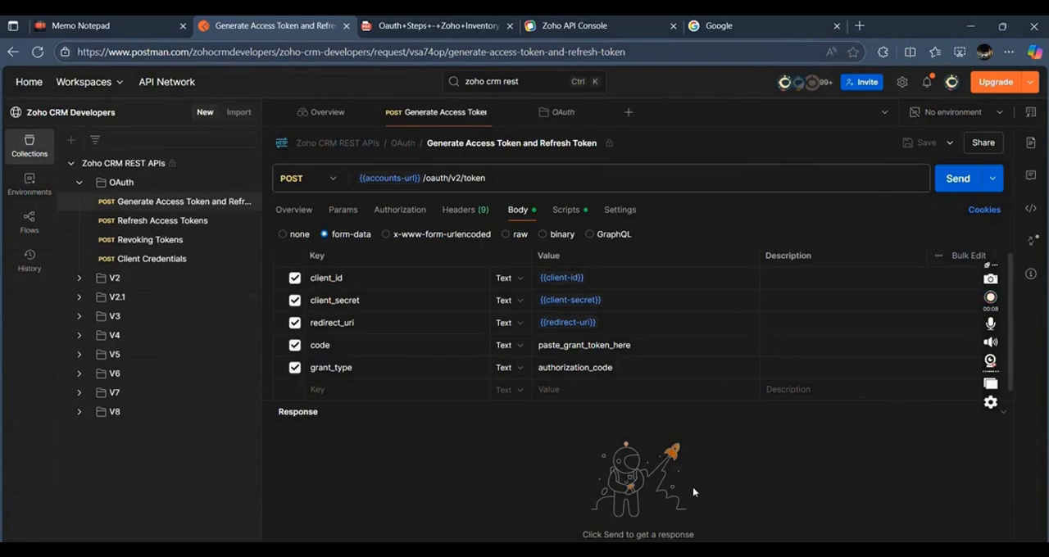
Search Google for "zoho crm", open the Zoho CRM product site and access the Zoho CRM application
click(724, 25)
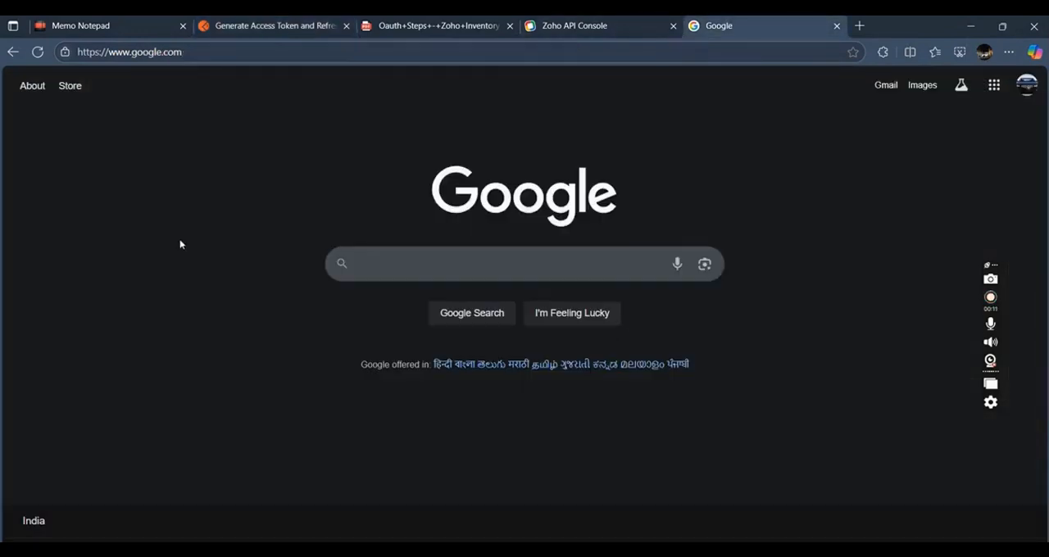
text(zoho crm)
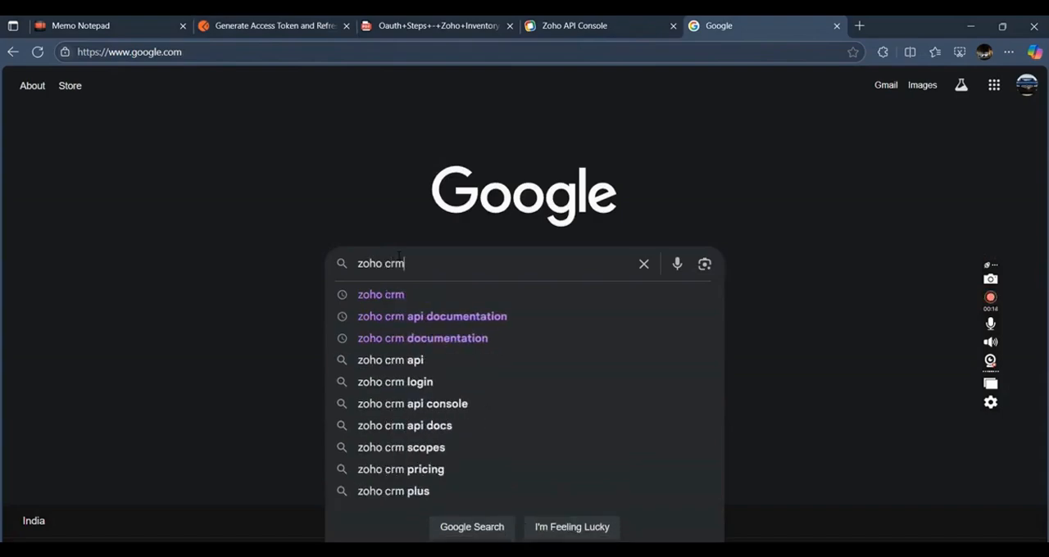
key(Return)
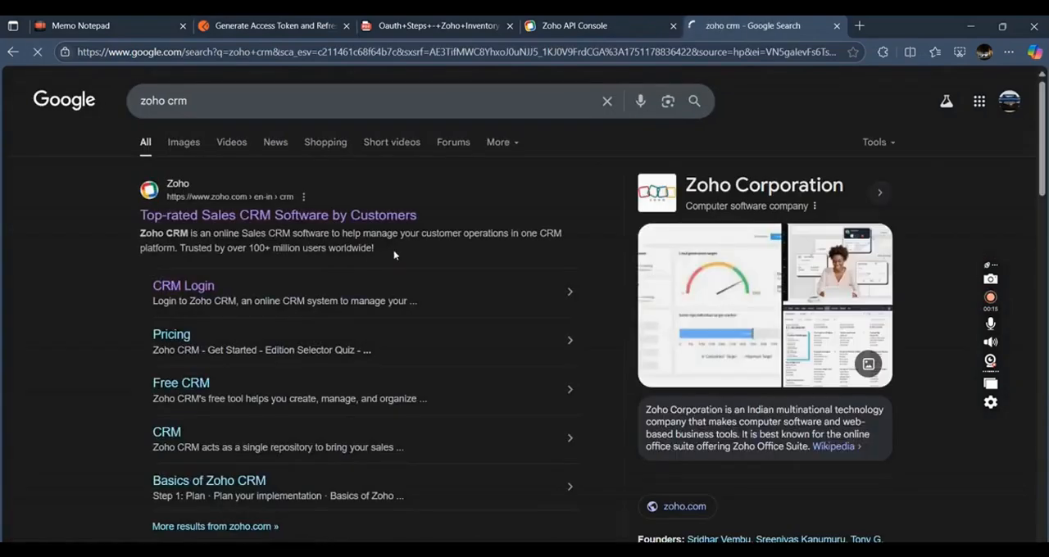
click(274, 217)
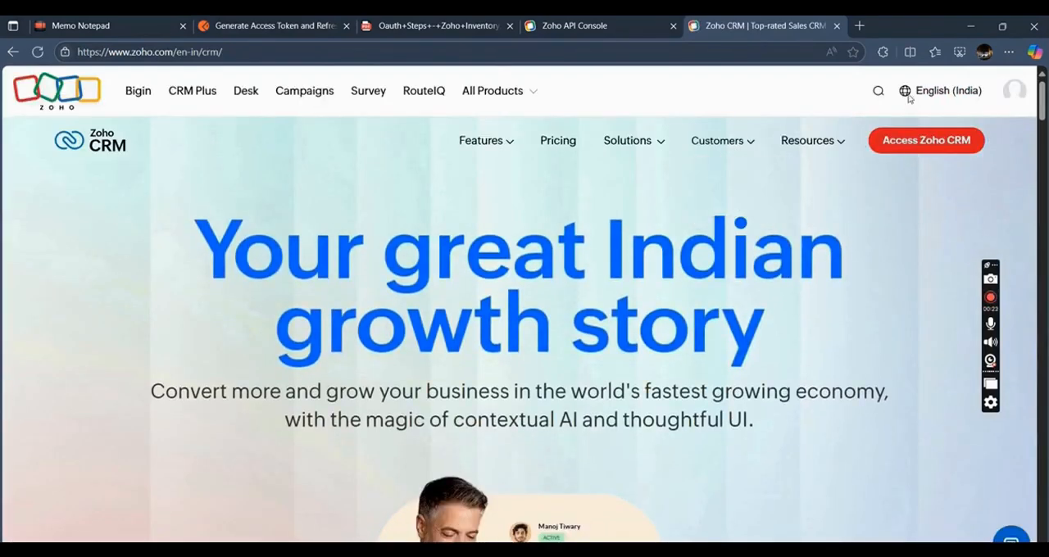
scroll(889, 147, down, 5)
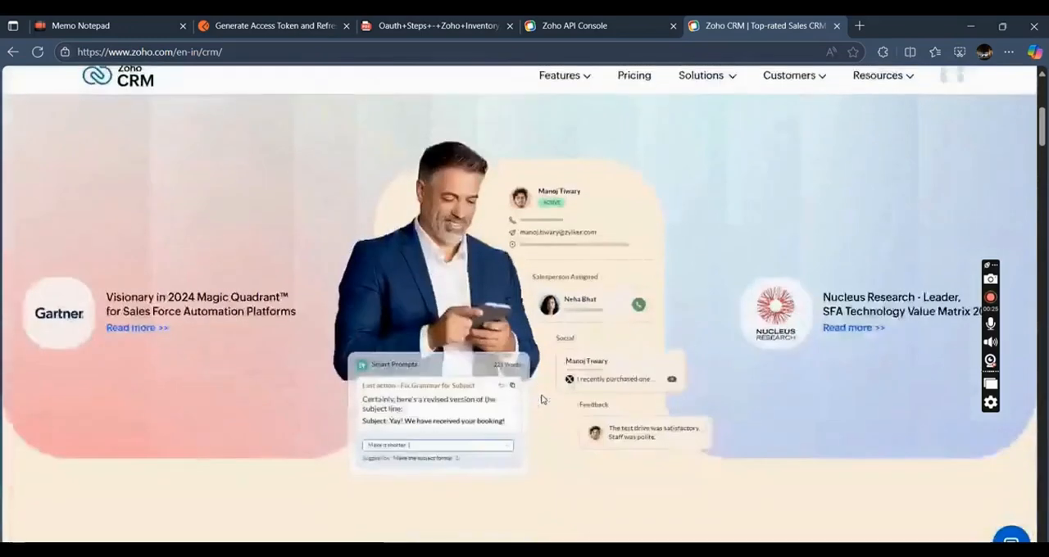
scroll(942, 164, up, 5)
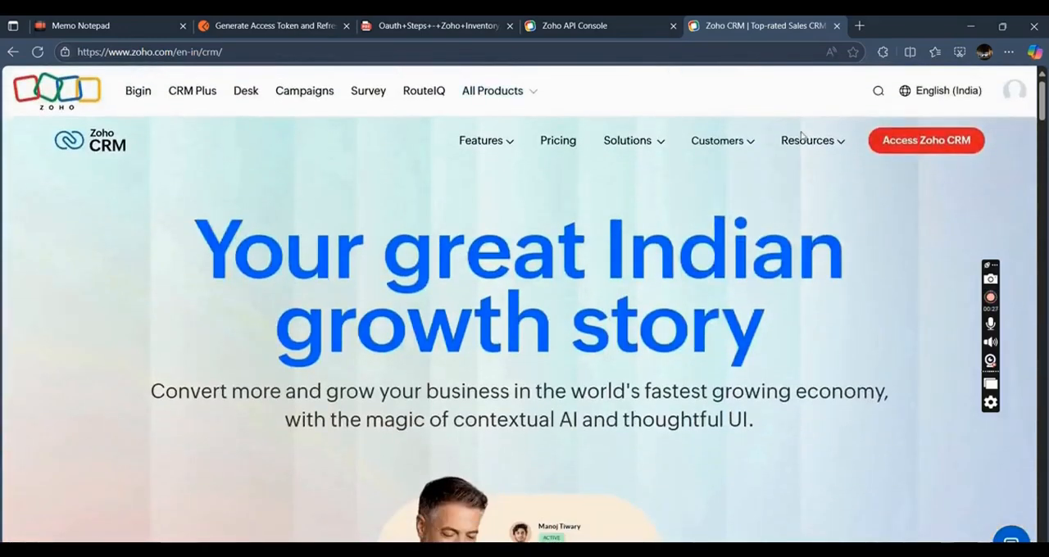
click(915, 154)
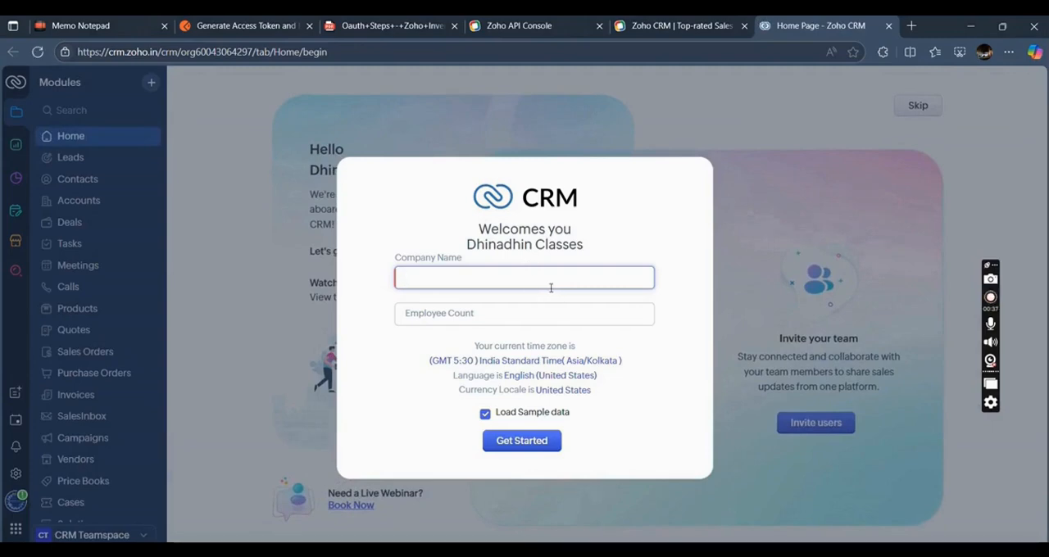
Complete the CRM welcome form with company name "petstore" and employee count 2, keeping sample data loading enabled, and get started
text(petstore)
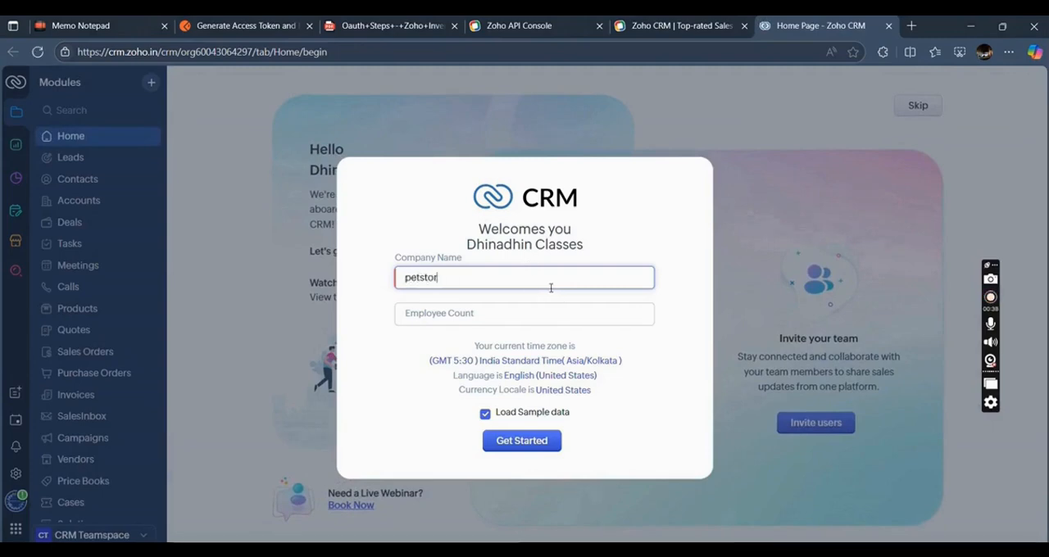
click(517, 313)
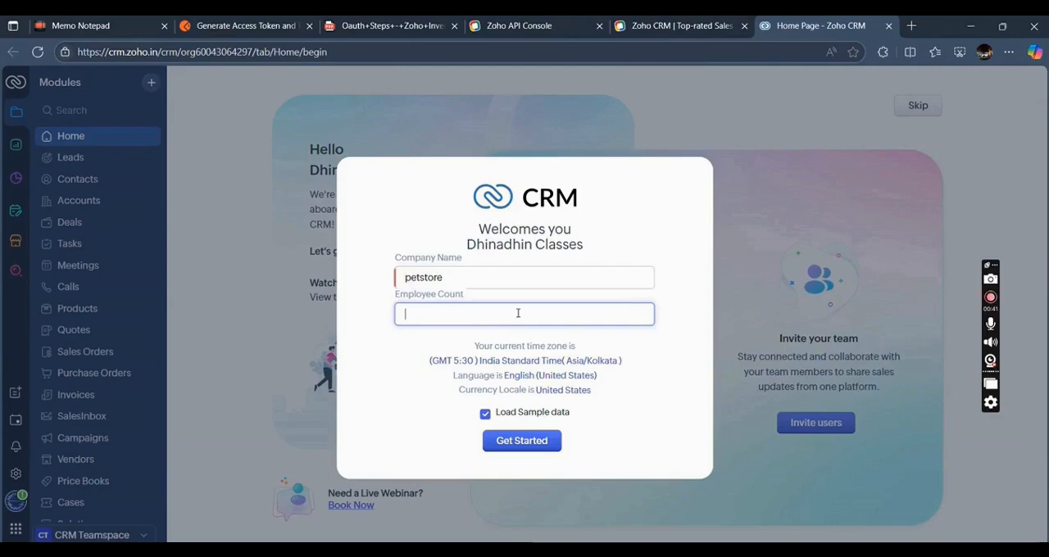
text(2)
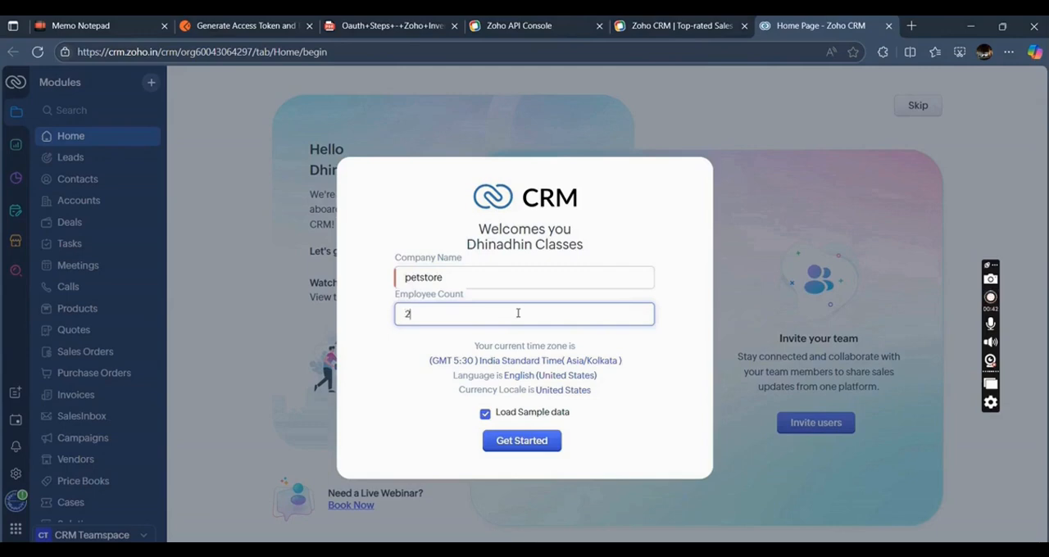
click(549, 442)
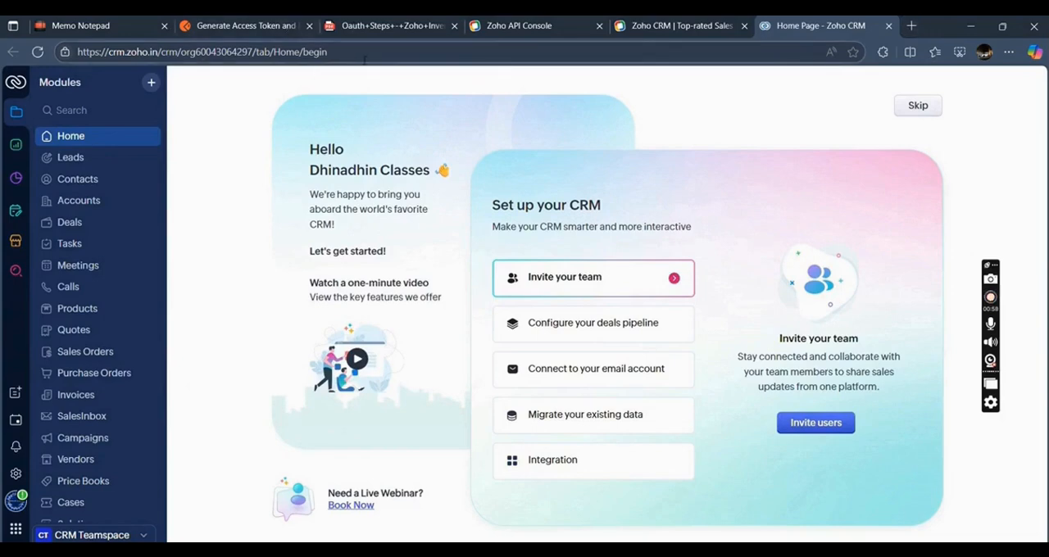
drag(328, 51, 77, 52)
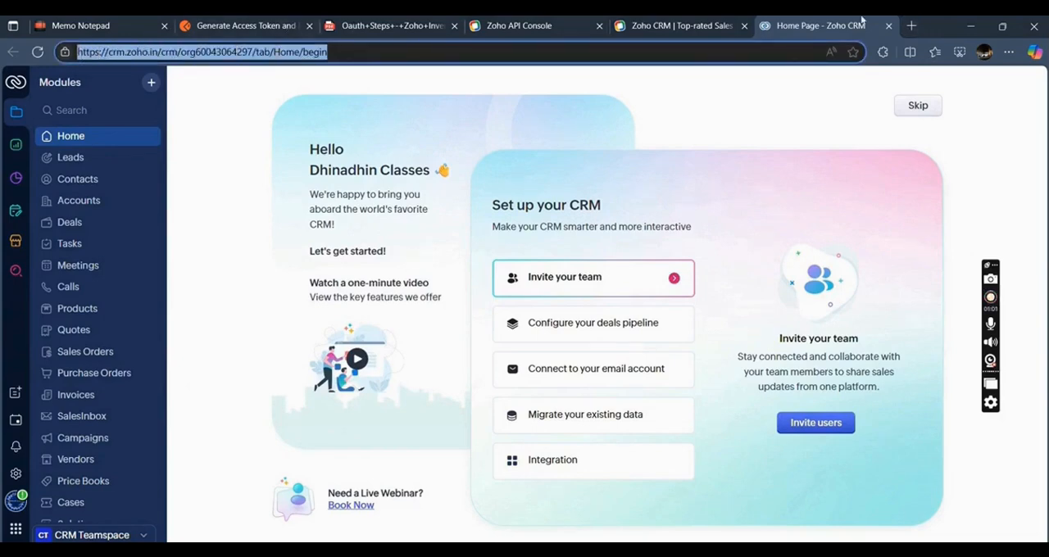
click(849, 107)
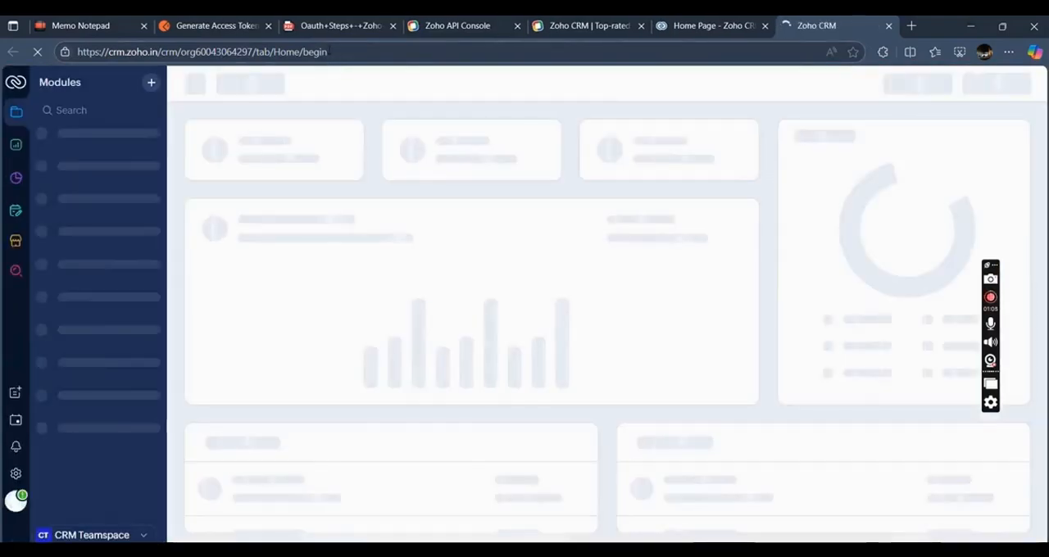
key(BackSpace)
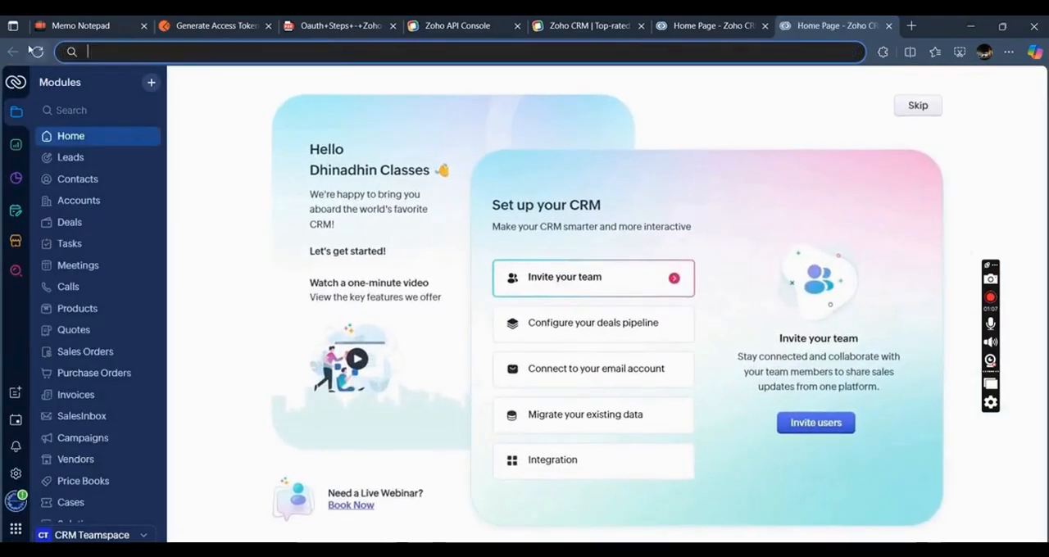
text(ww)
key(End)
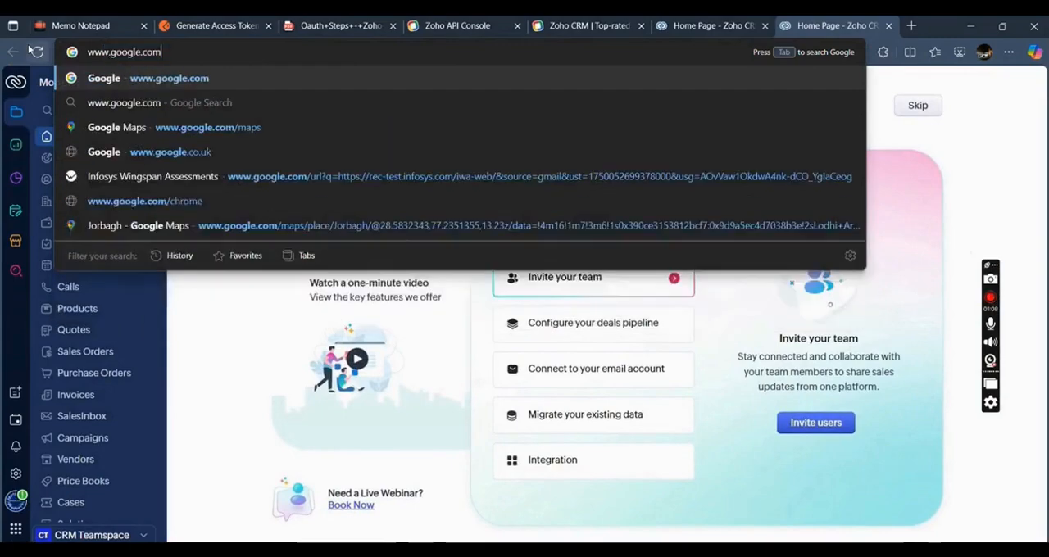
key(Return)
Search Google for "zoho inventory", open the Zoho Inventory product site and access the Zoho Inventory application
text(zoho)
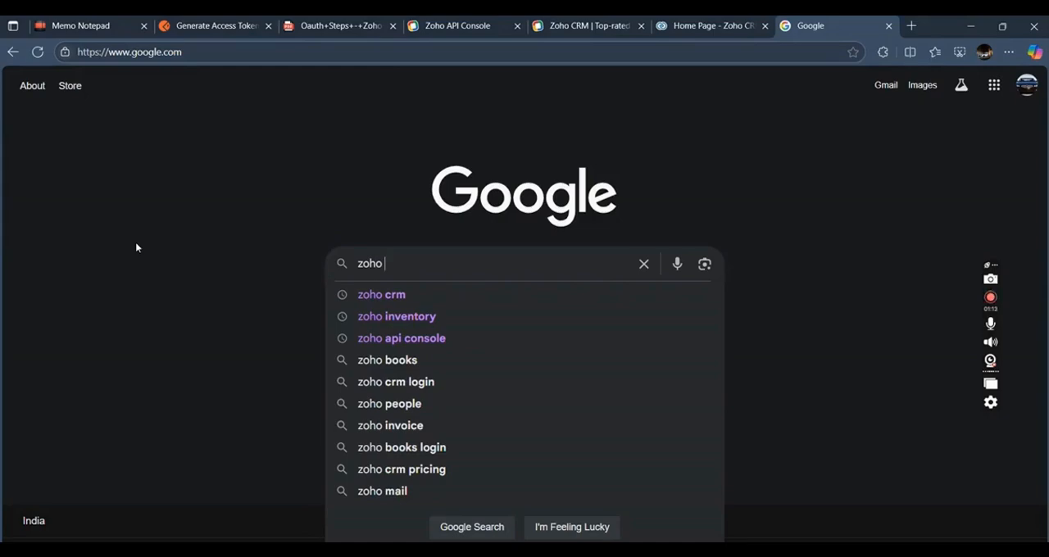
click(337, 314)
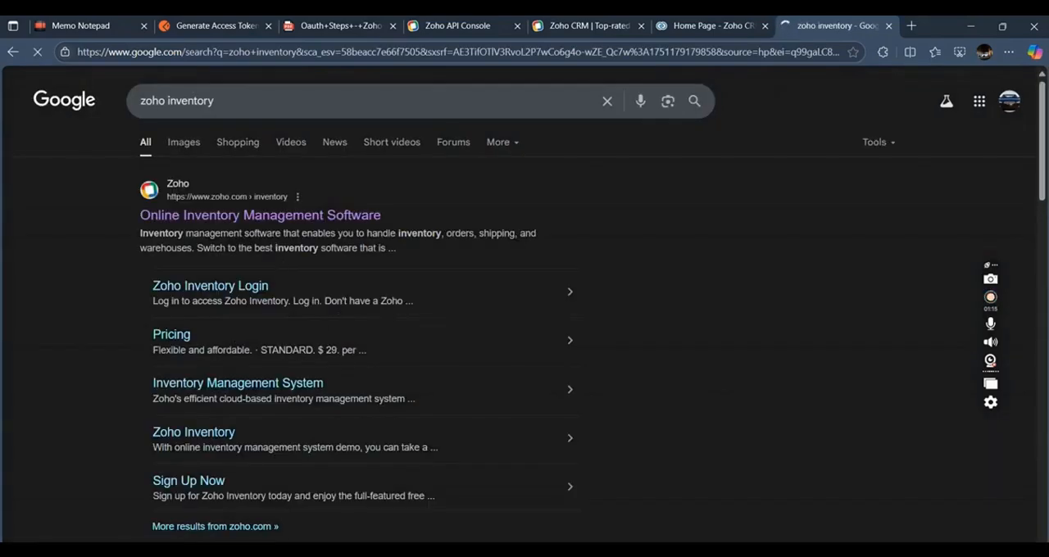
click(252, 216)
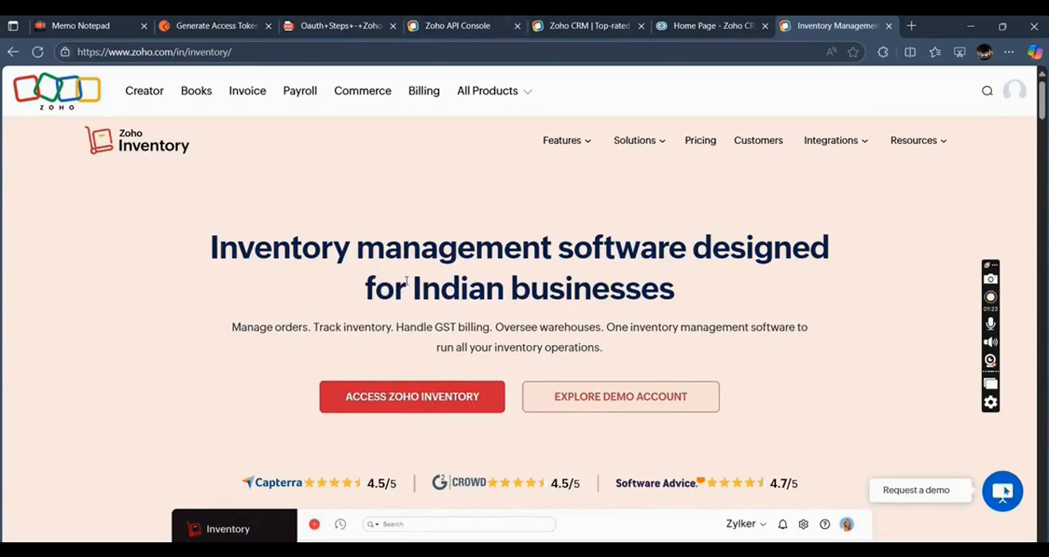
click(420, 404)
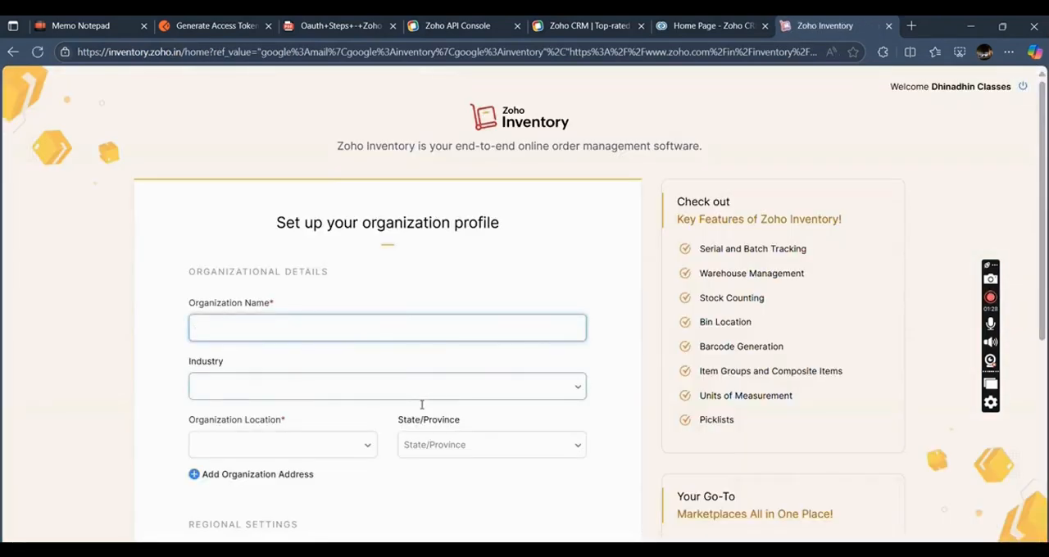
Enter the organization name "petstore" and choose Consulting as the industry in the organization profile
text(petstore)
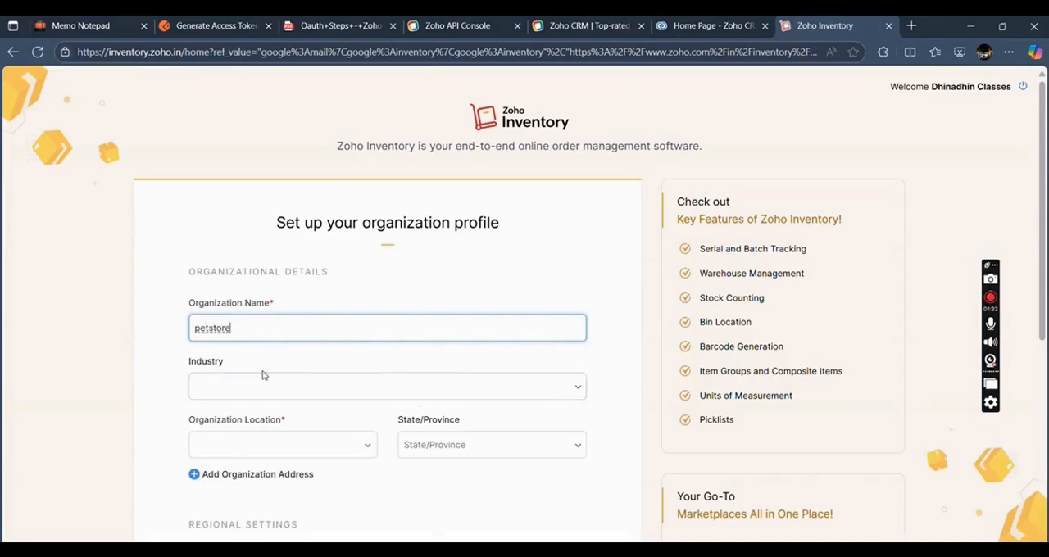
scroll(263, 376, down, 1)
click(261, 317)
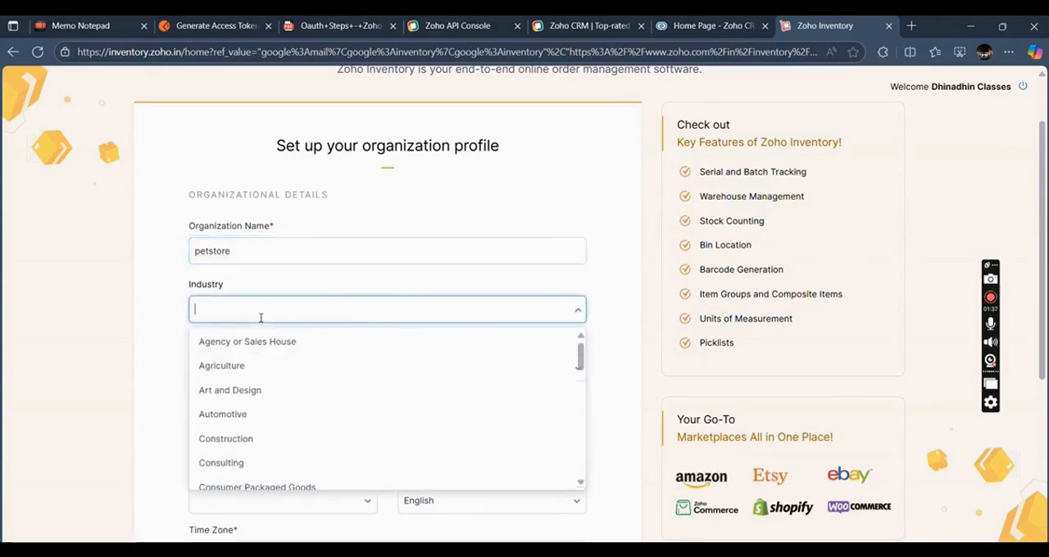
scroll(251, 402, down, 3)
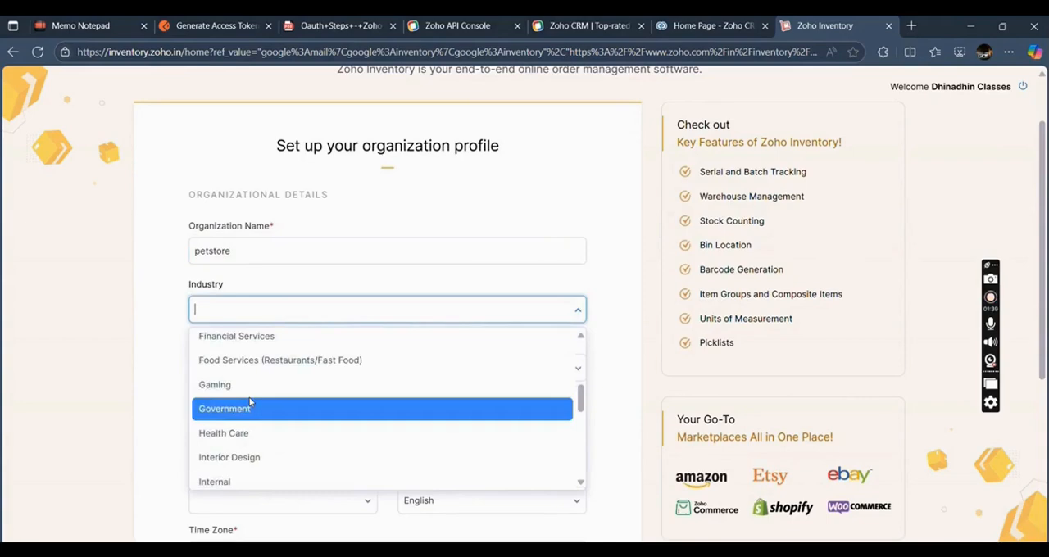
scroll(251, 401, down, 5)
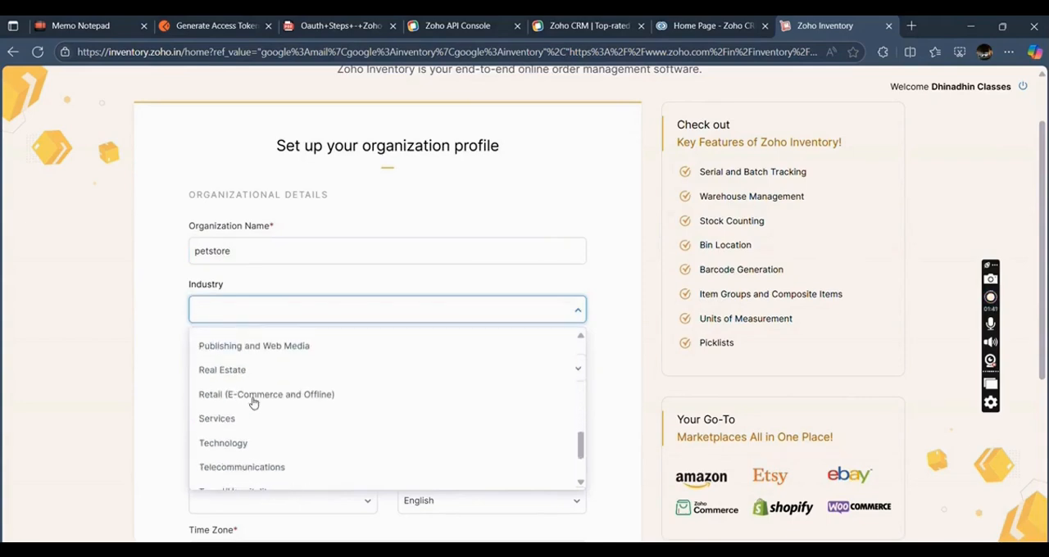
scroll(250, 375, down, 5)
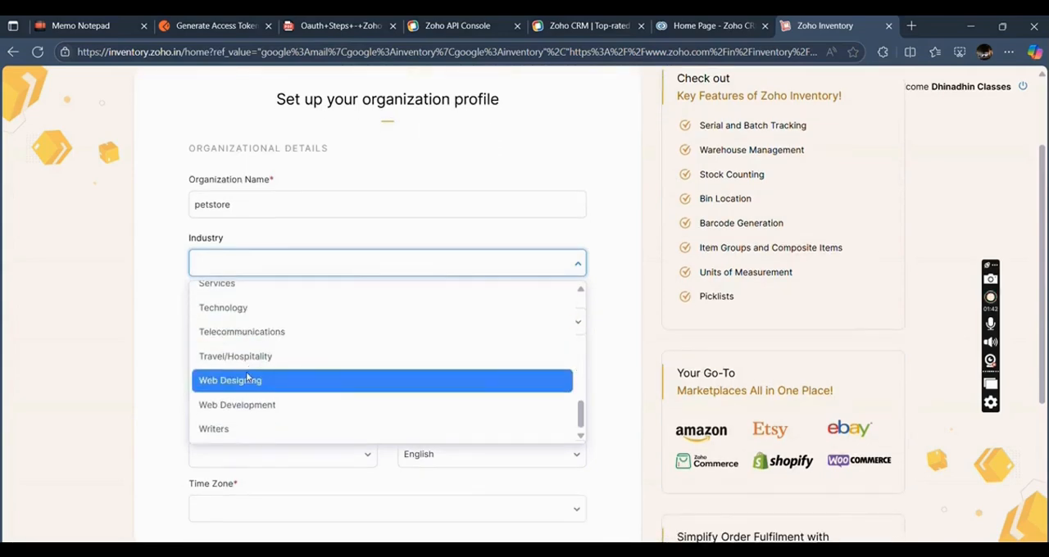
scroll(248, 379, up, 1)
text(c)
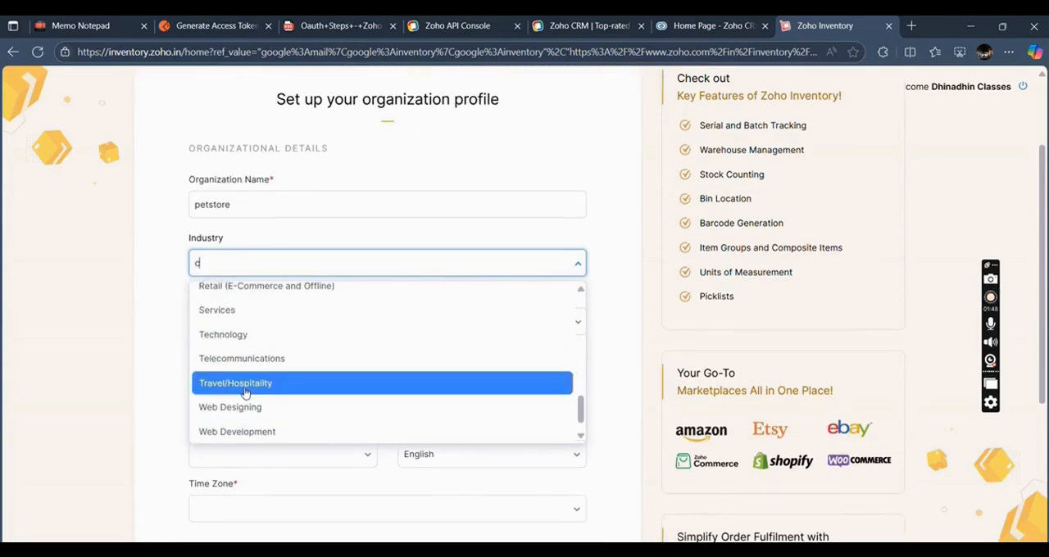
text(onsu)
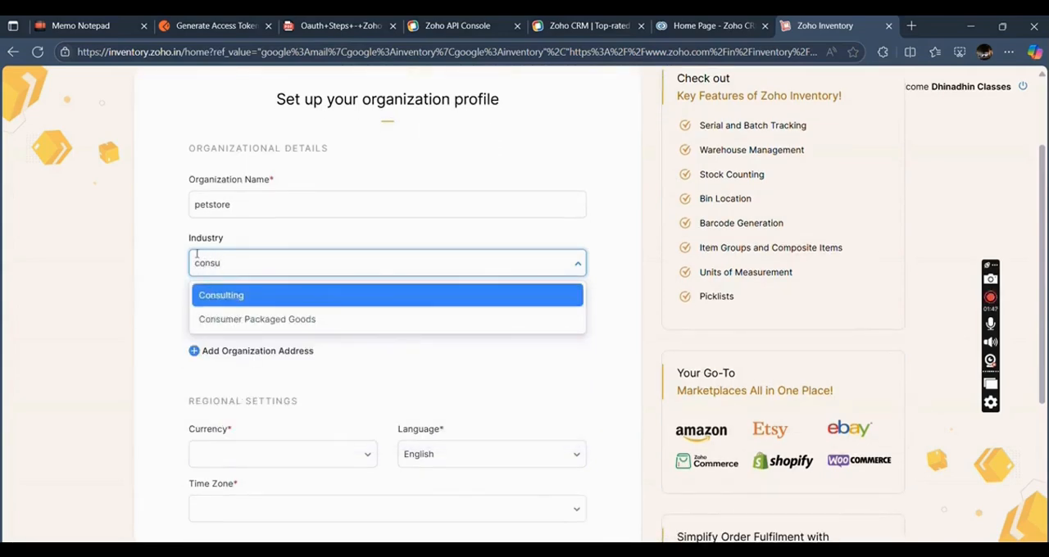
click(210, 297)
Set the organization location to India and the state/union territory to Delhi
click(231, 327)
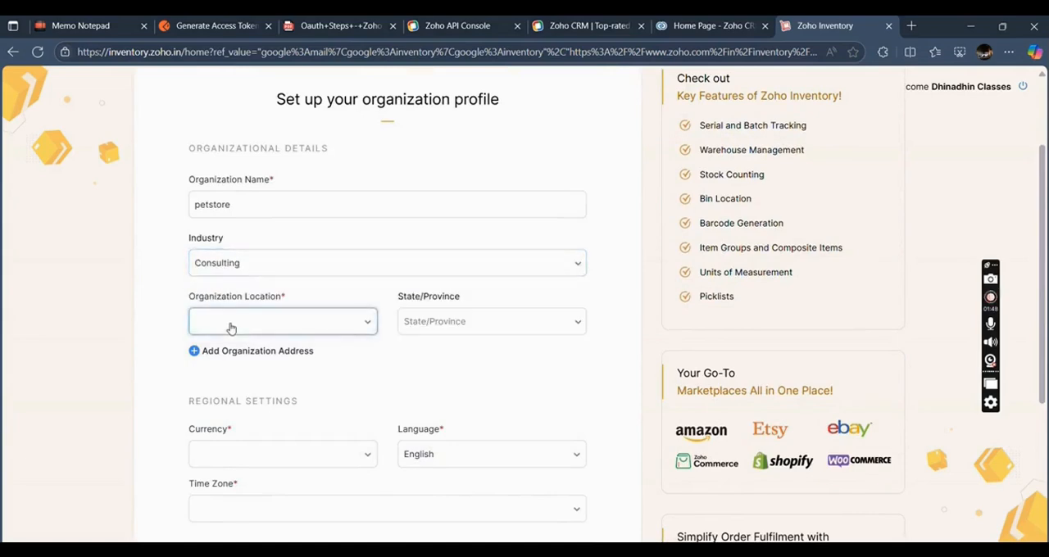
text(india)
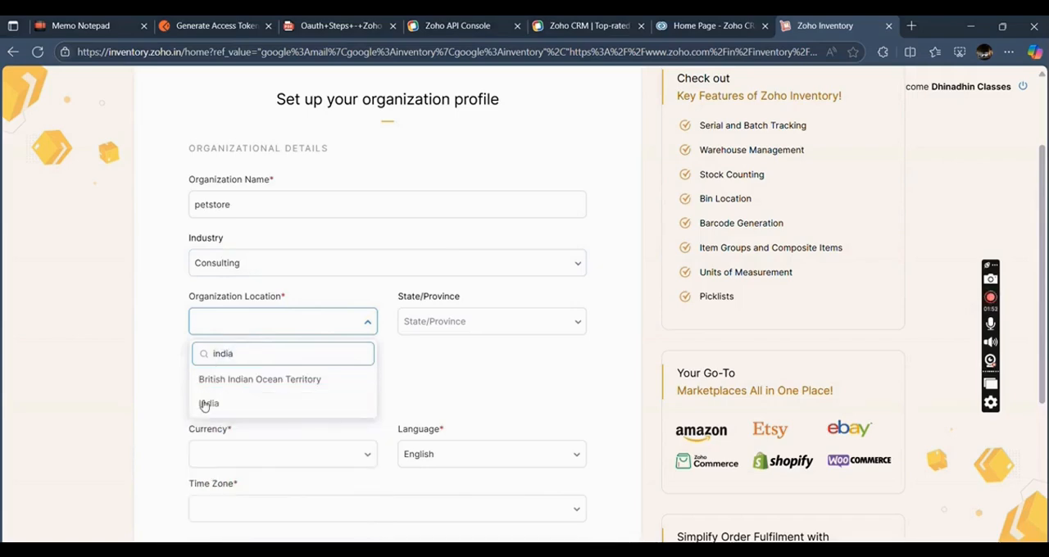
click(207, 403)
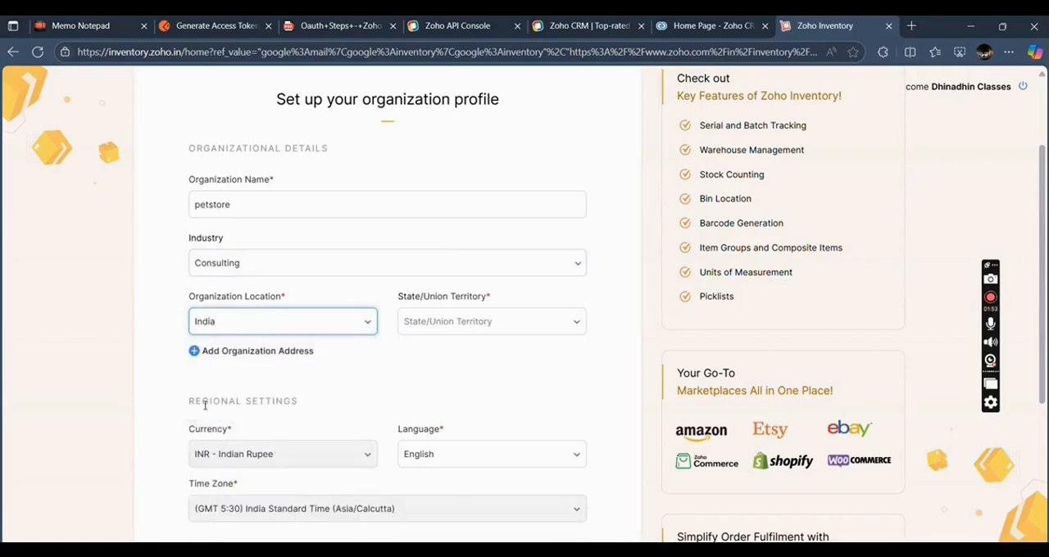
click(466, 318)
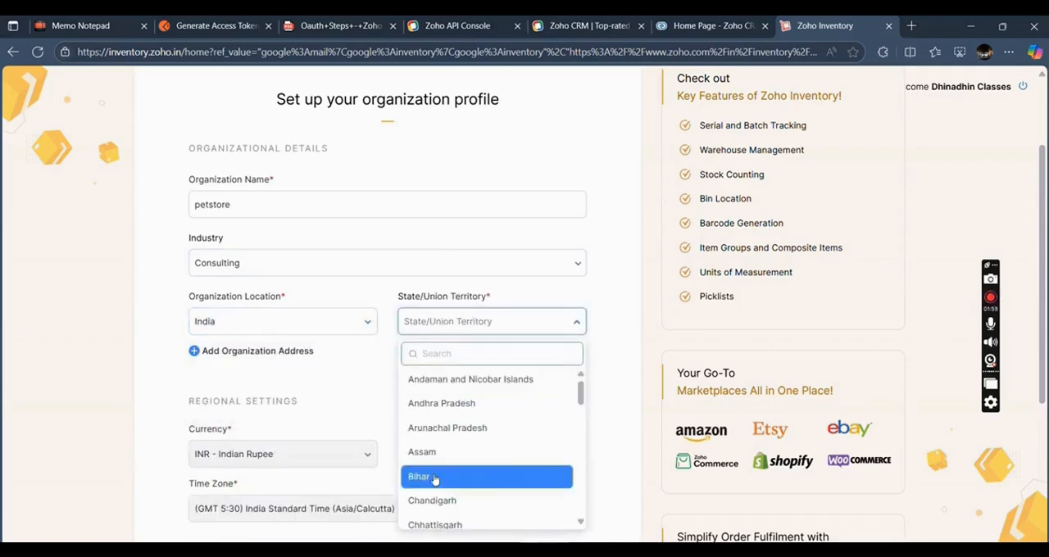
scroll(433, 481, down, 2)
click(434, 479)
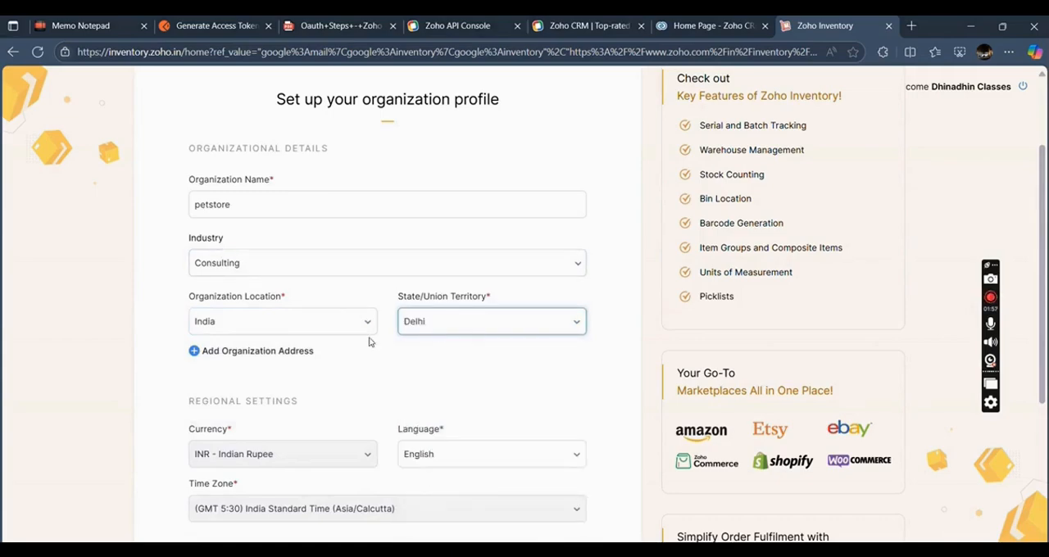
Set the inventory start date to 06/30/2025 in the organization profile
scroll(368, 341, down, 3)
click(308, 389)
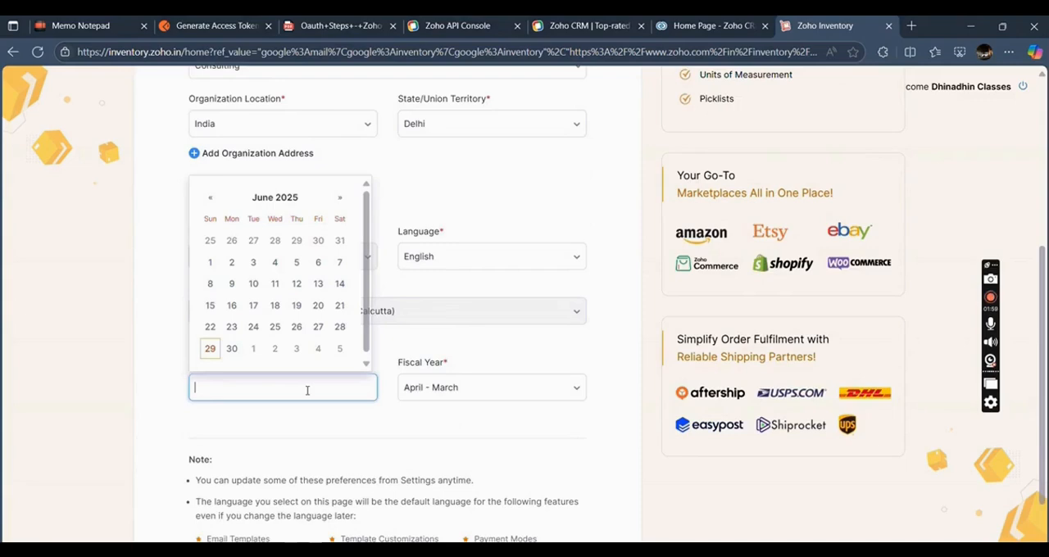
click(298, 432)
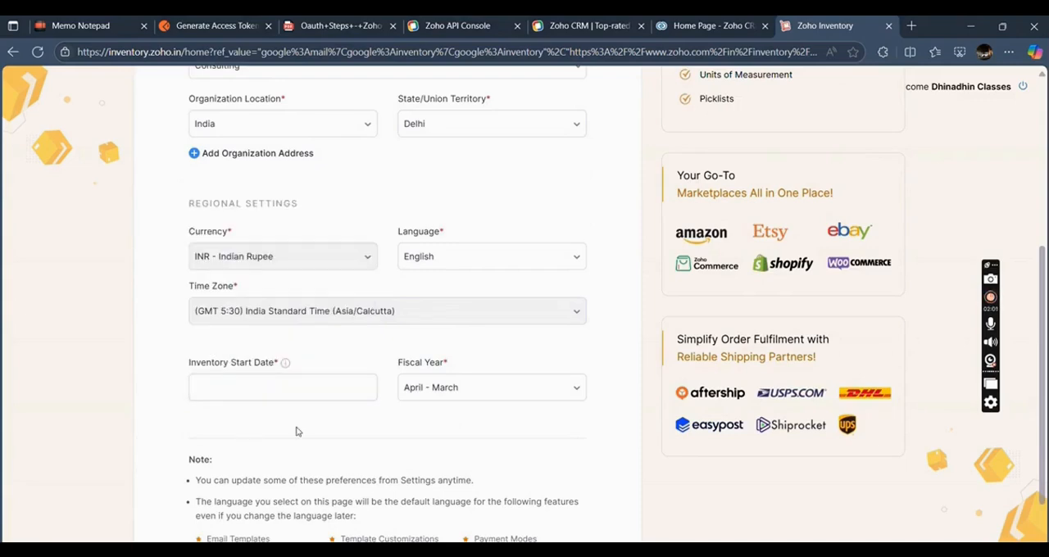
click(260, 392)
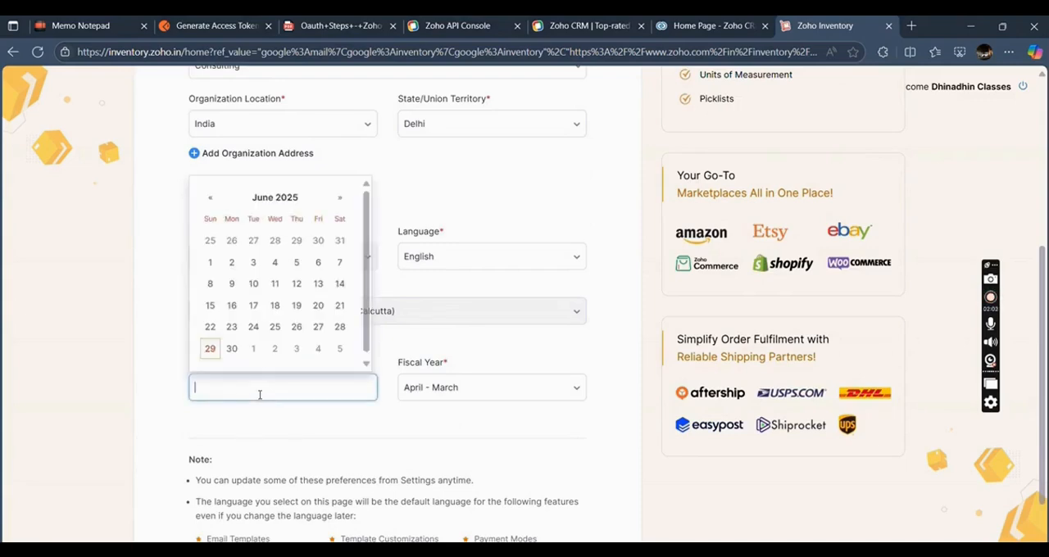
click(240, 348)
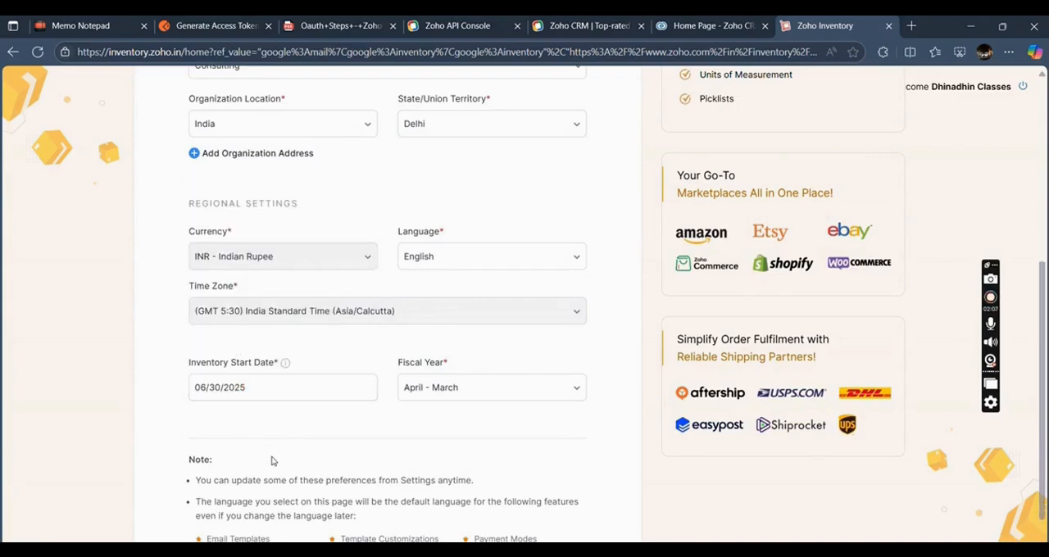
Submit the organization profile and decline the introductory tour of Zoho Inventory
scroll(273, 460, down, 2)
click(241, 508)
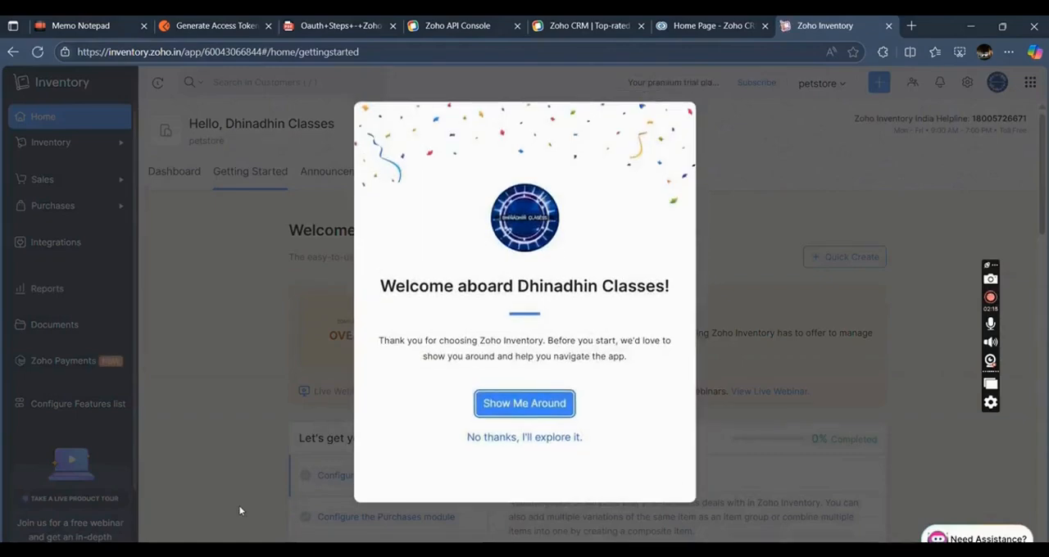
click(492, 438)
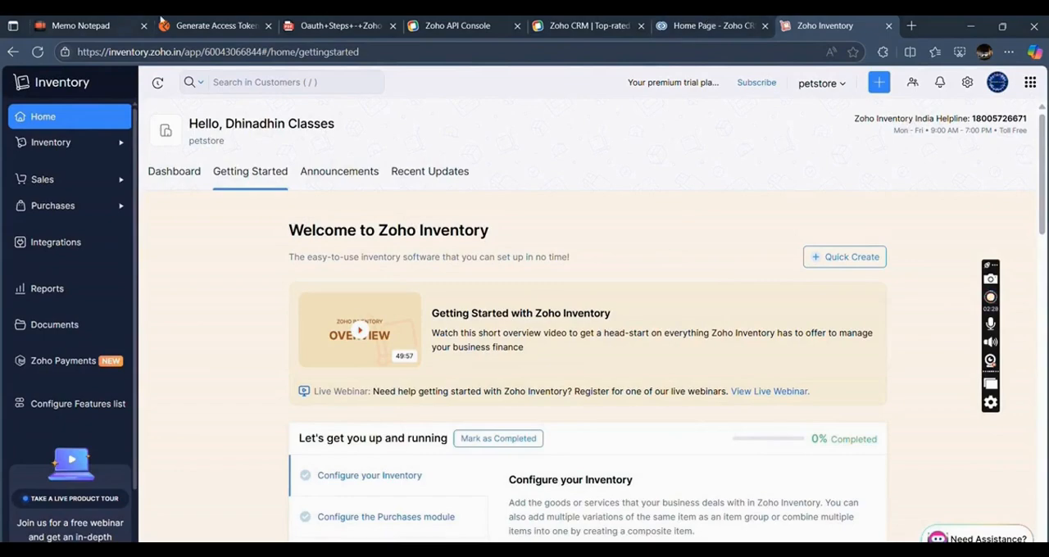
Copy the Petstore client ID from the Zoho API Console into the client_id parameter of the authorization URL in Memo Notepad
click(104, 23)
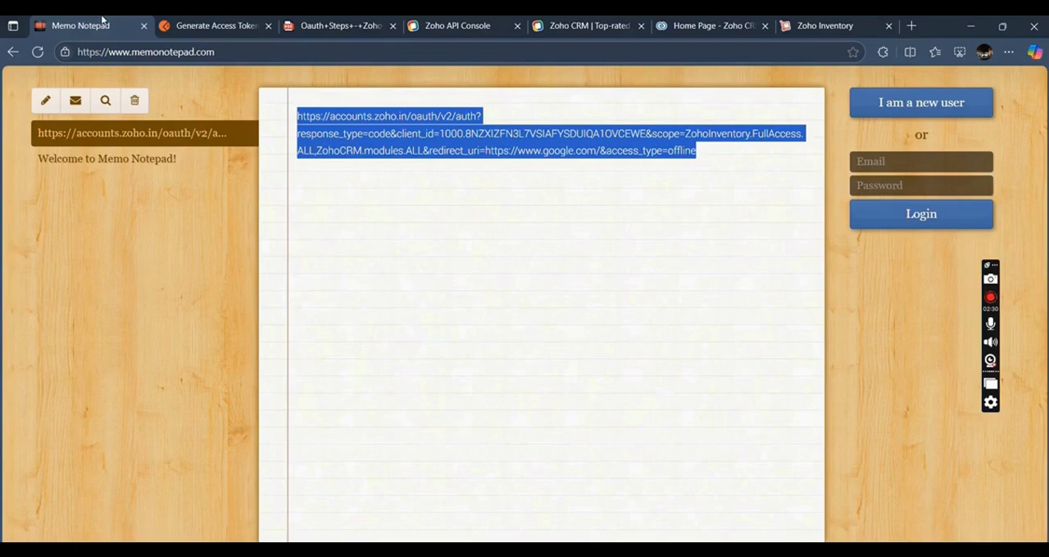
click(519, 379)
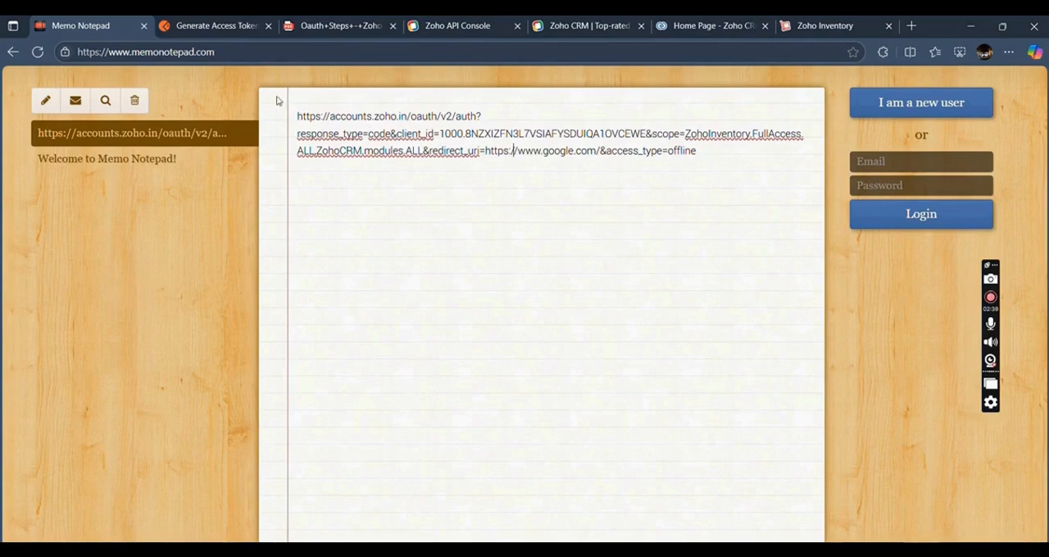
drag(440, 138, 653, 141)
click(569, 197)
key(ctrl+Tab)
key(ctrl+Tab)
key(ctrl+Tab)
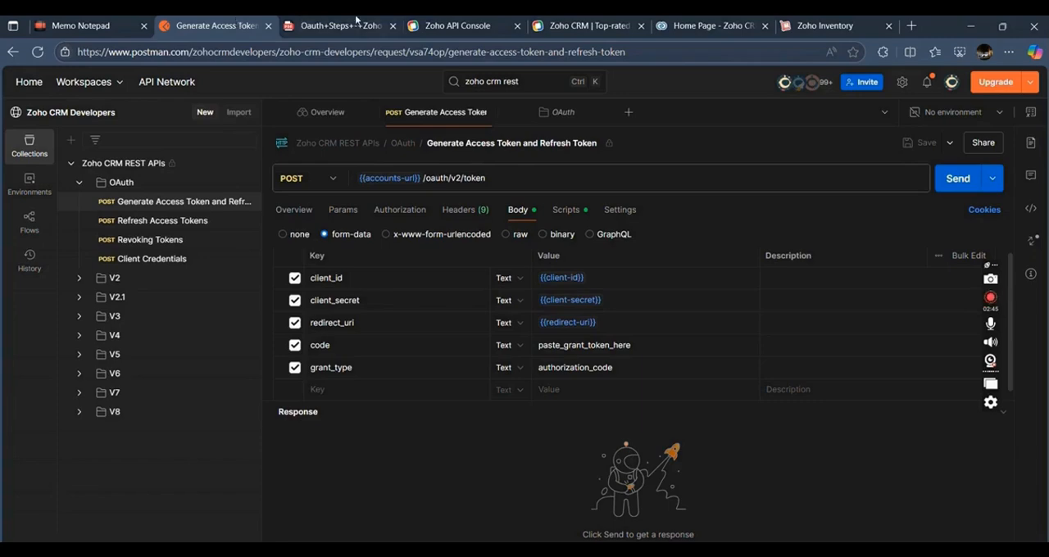
click(292, 287)
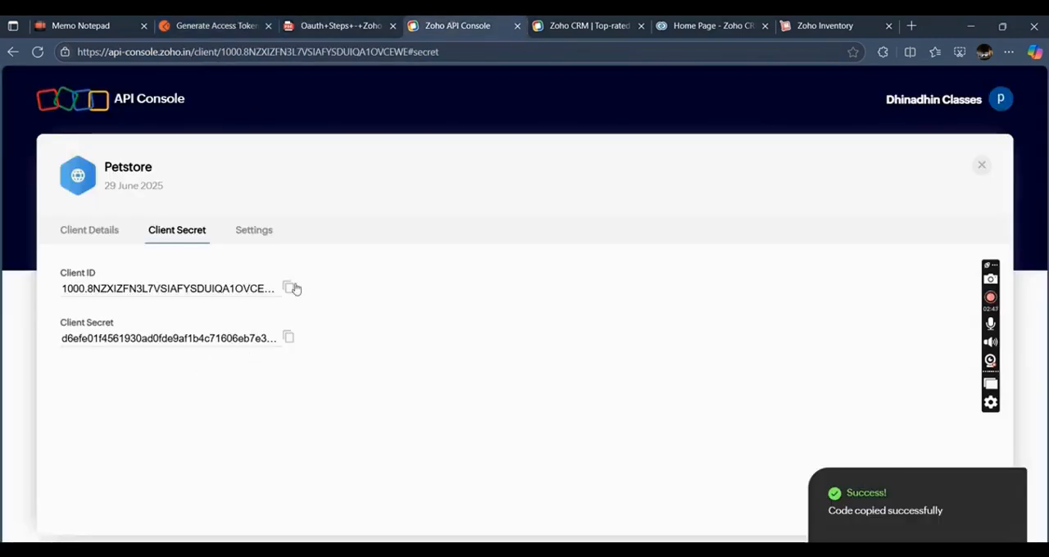
click(107, 19)
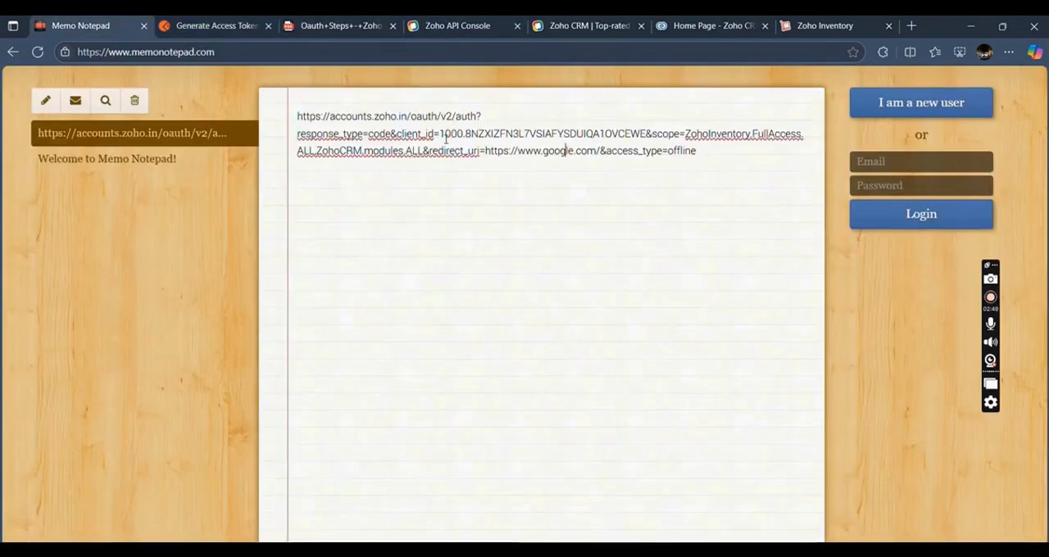
drag(439, 134, 651, 140)
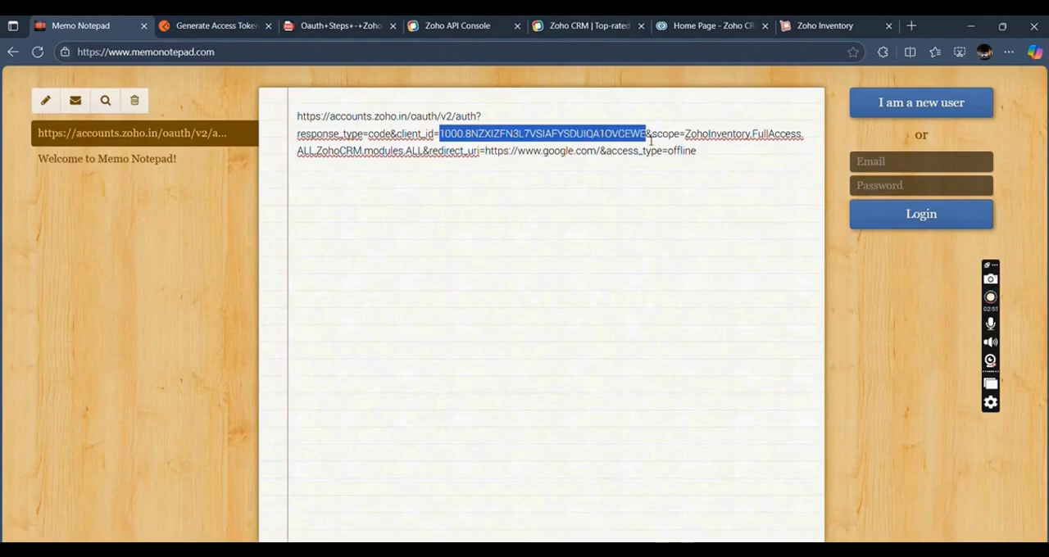
key(ctrl+v)
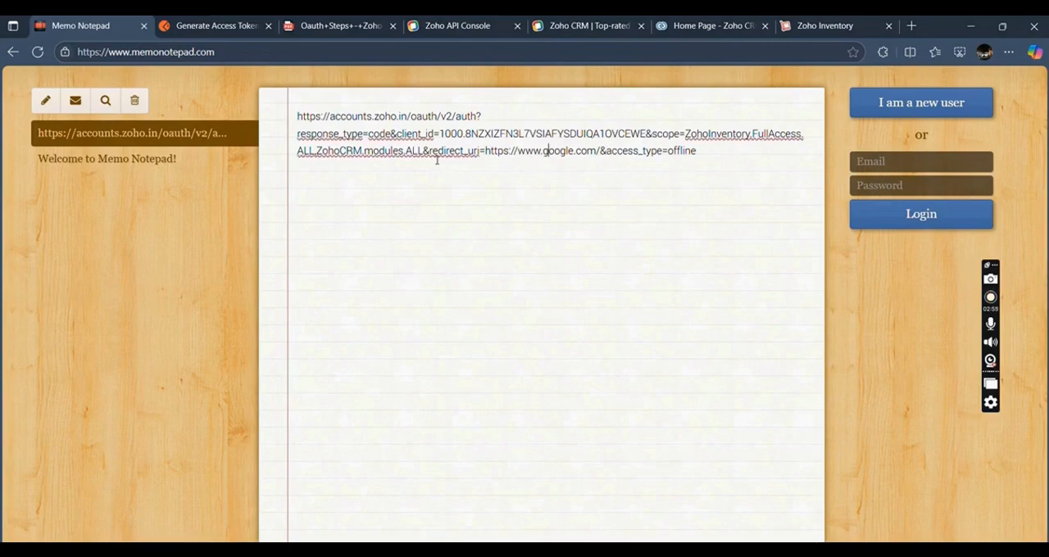
Check Petstore's authorized redirect URI in the Zoho API Console against the authorization URL's redirect_uri, and review the URL's scope parameter in Memo Notepad
click(485, 24)
click(79, 234)
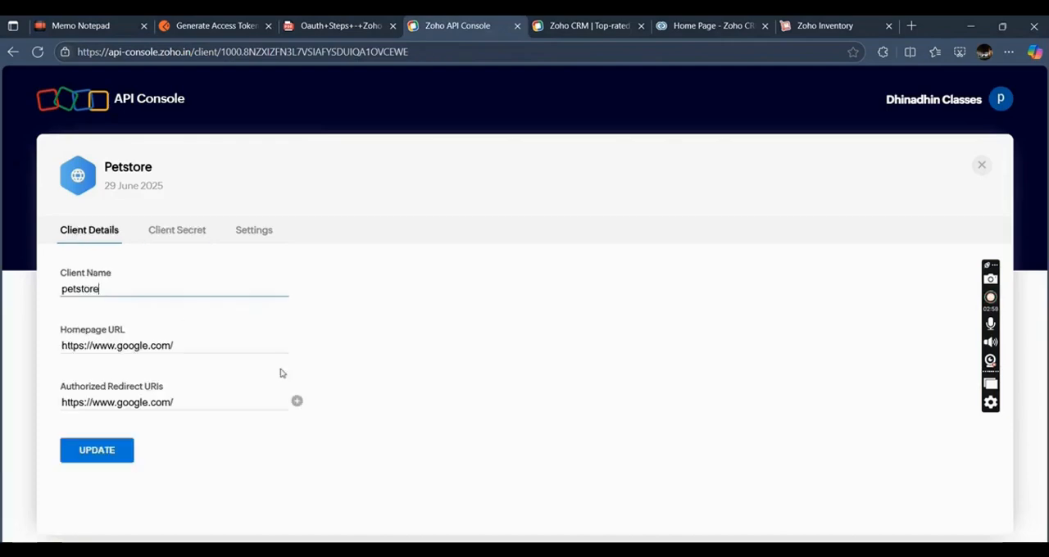
drag(205, 406, 2, 381)
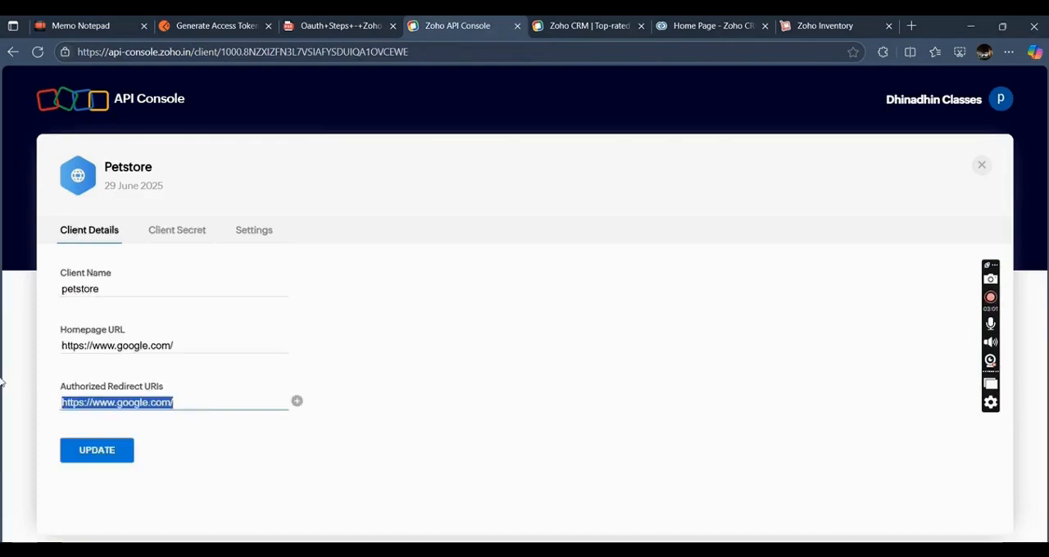
click(80, 26)
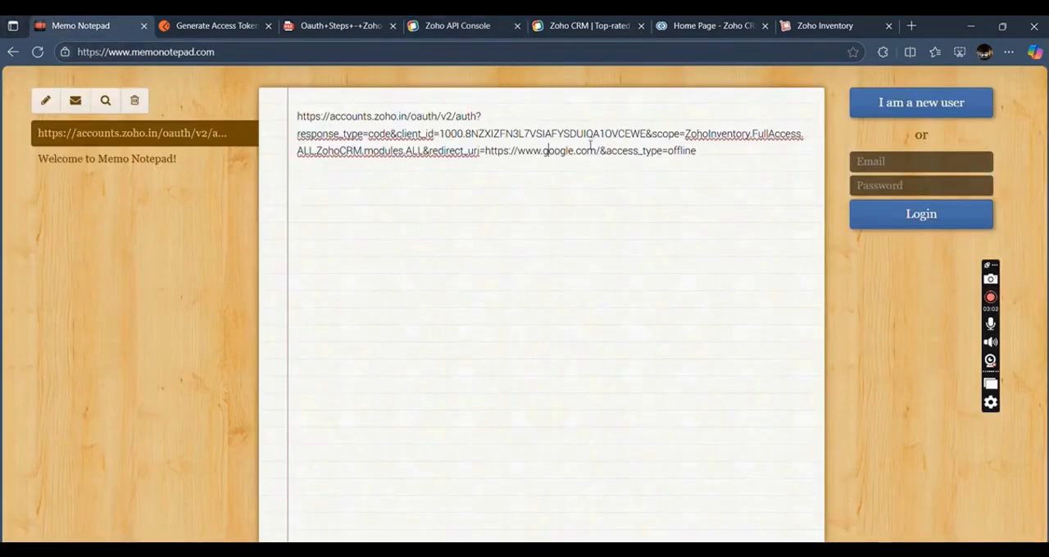
drag(604, 155, 489, 164)
click(491, 163)
drag(652, 137, 428, 166)
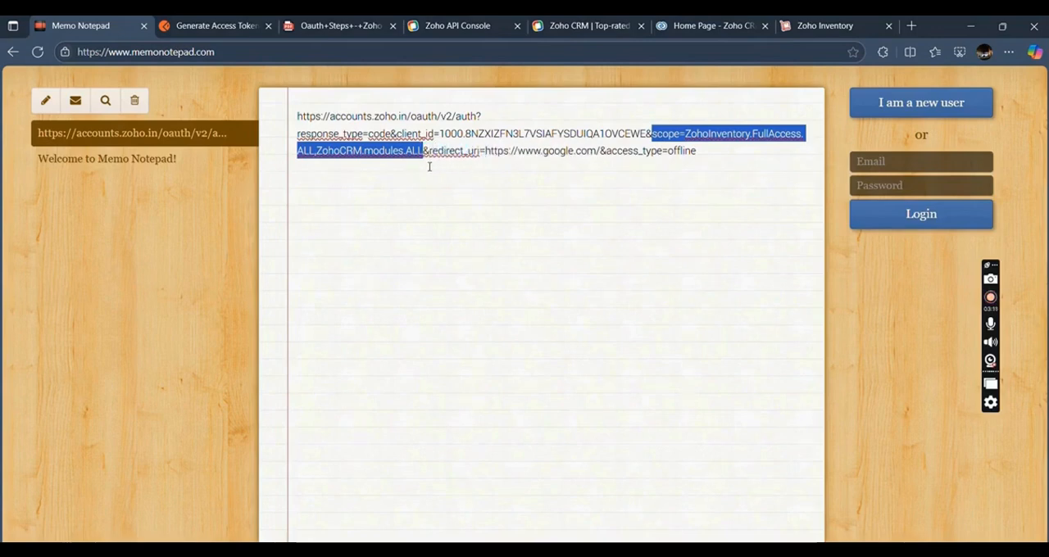
click(531, 266)
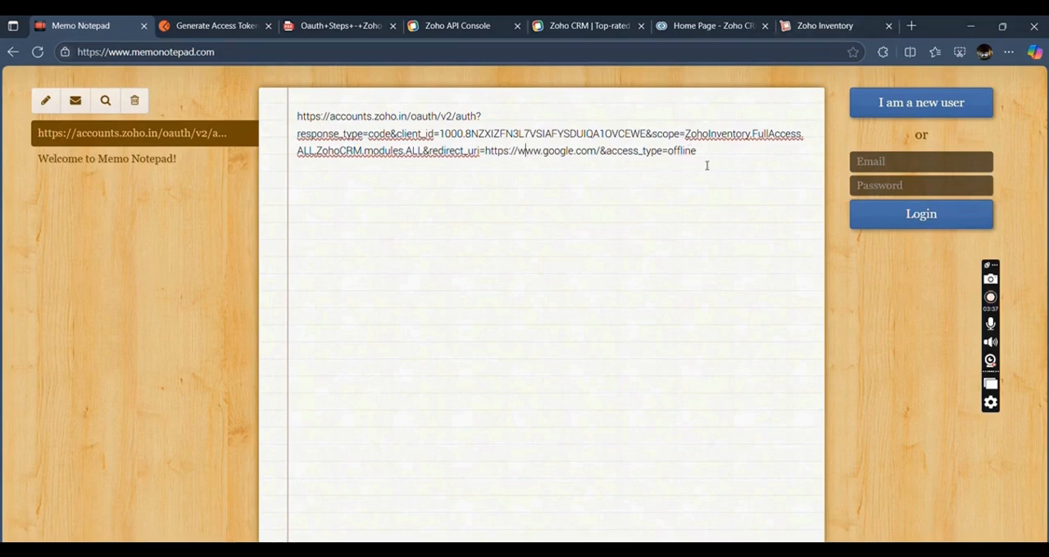
Copy the full authorization URL from Memo Notepad and load it in a duplicate of the Zoho CRM browser tab
drag(705, 164, 214, 115)
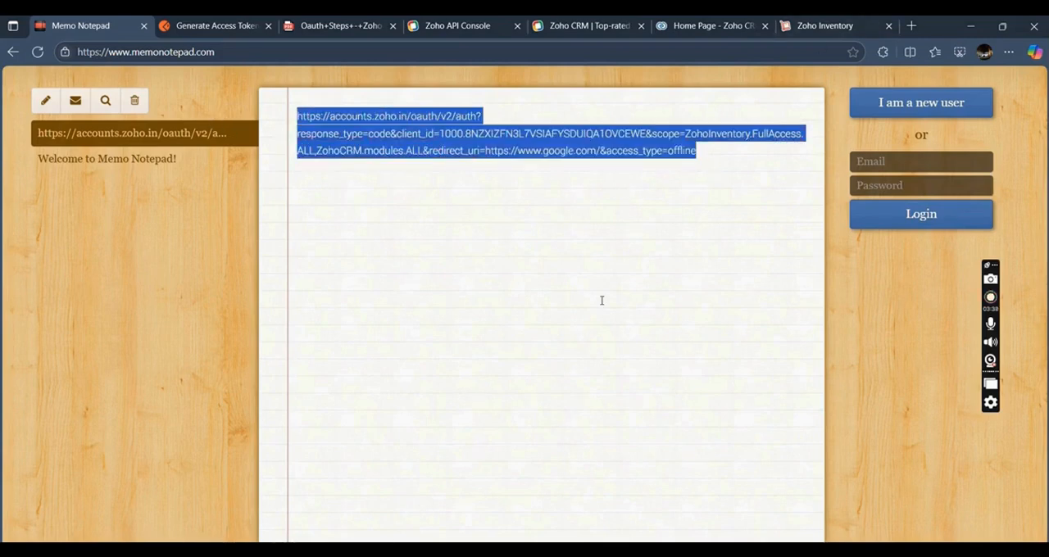
click(597, 151)
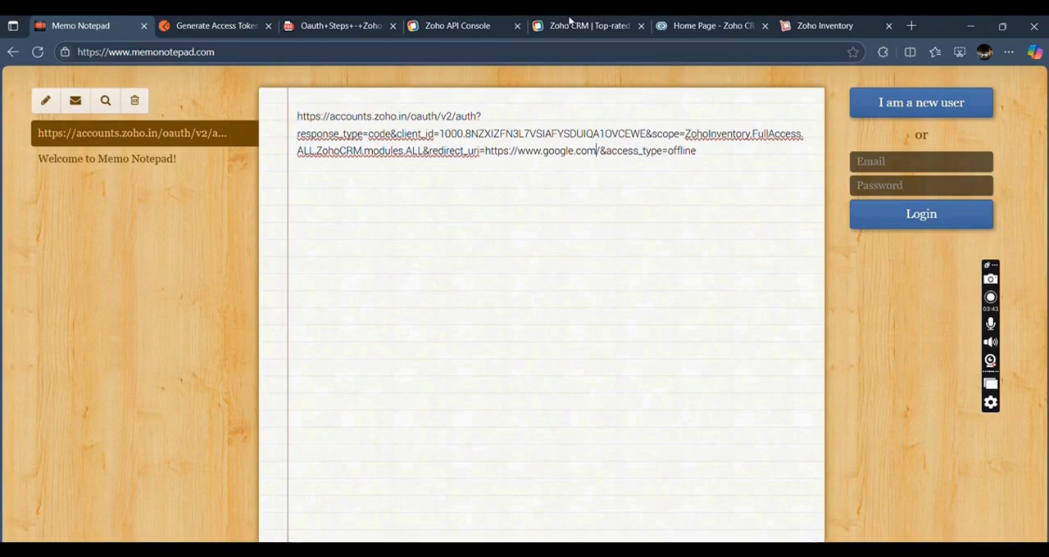
right_click(569, 22)
click(628, 109)
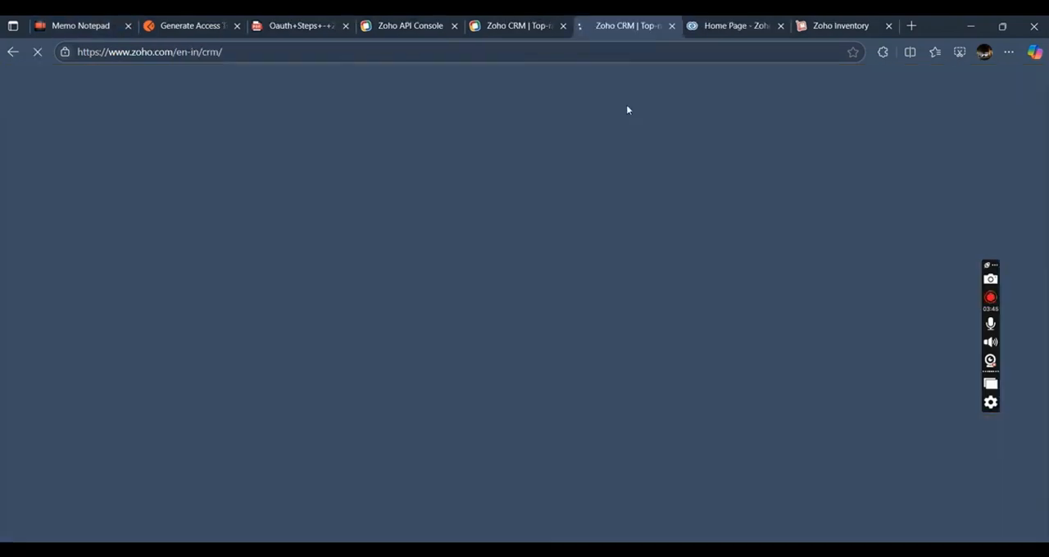
click(312, 54)
key(ctrl+v)
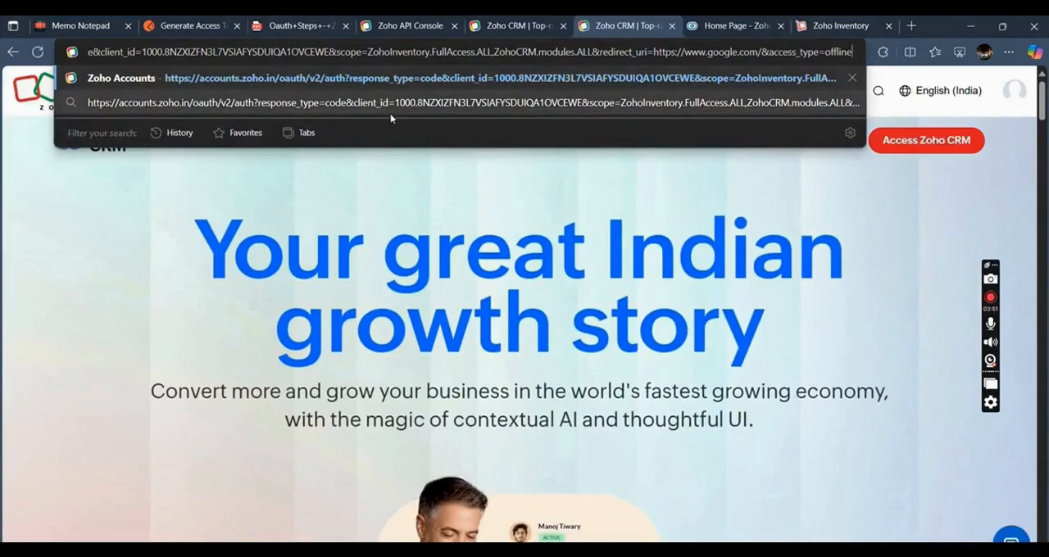
key(Return)
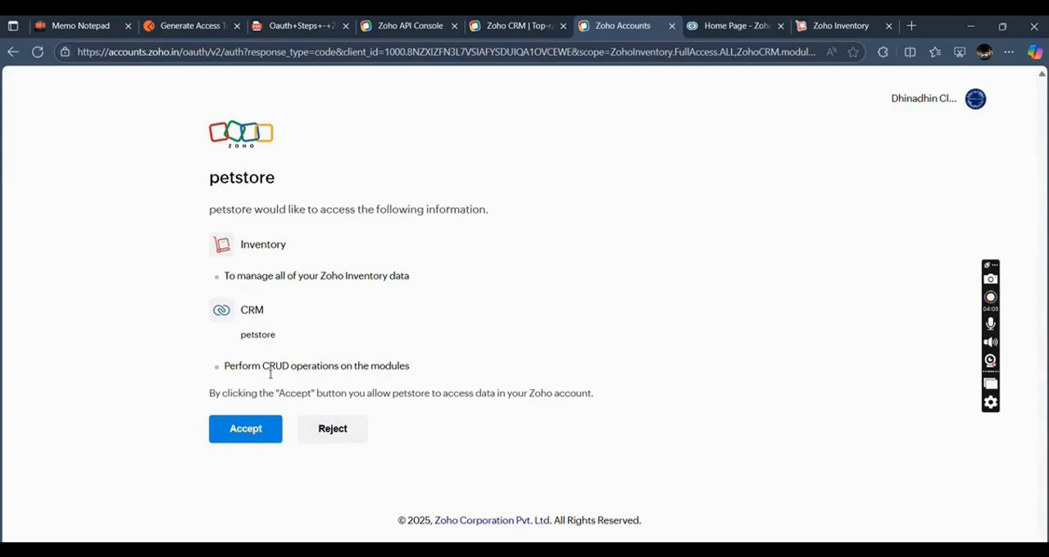
Accept petstore's request for access to the Zoho Inventory and CRM data
drag(263, 367, 297, 369)
click(358, 393)
click(246, 428)
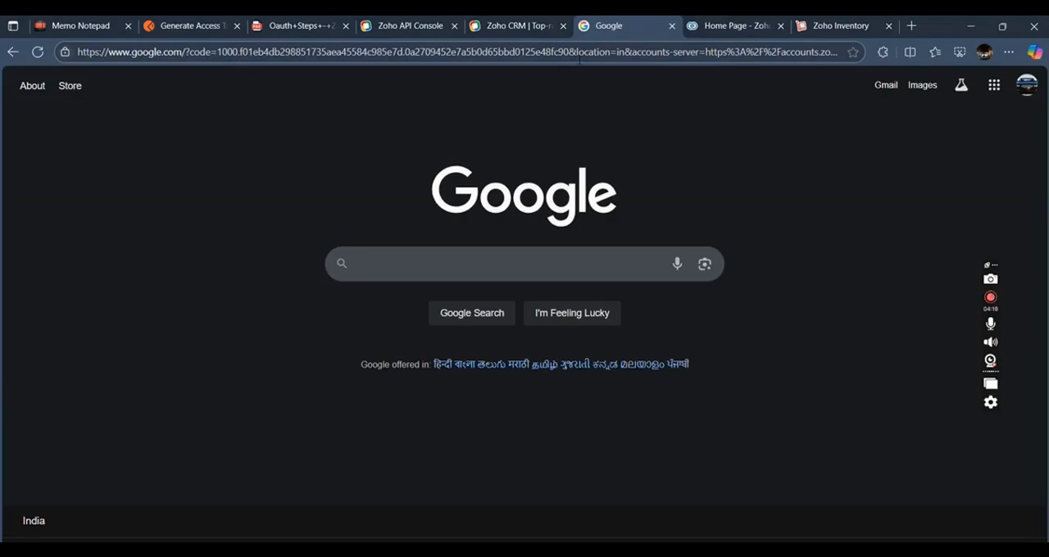
Copy the grant code from the redirected Google URL into the code value of Postman's Generate Access Token and Refresh Token request, and send it
drag(569, 52, 217, 52)
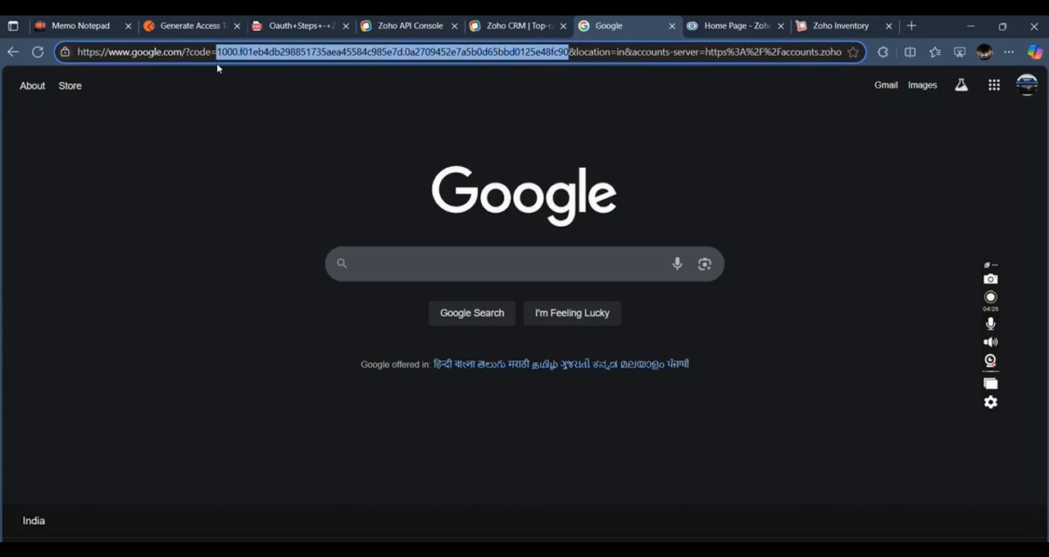
click(189, 23)
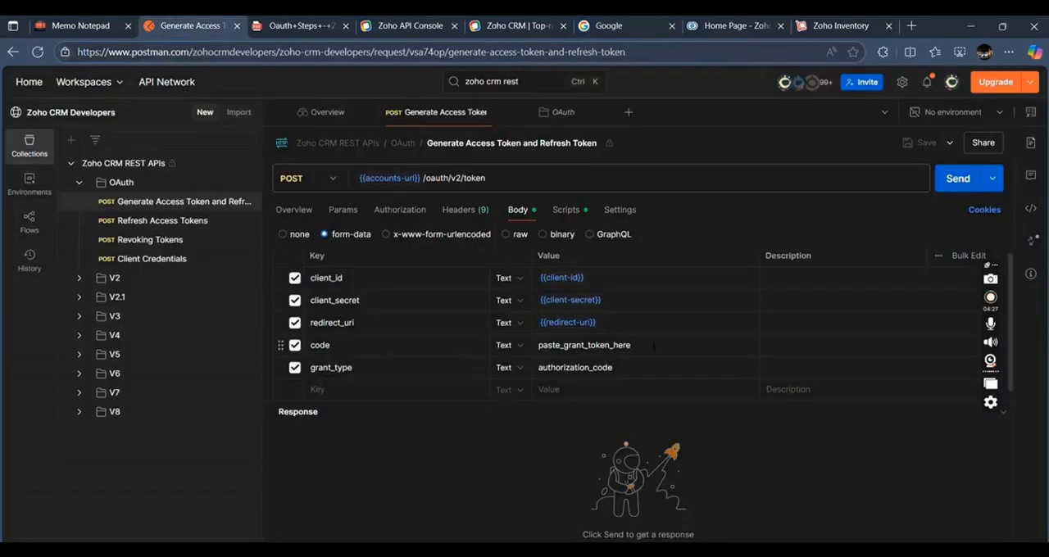
drag(644, 354, 502, 351)
key(ctrl+v)
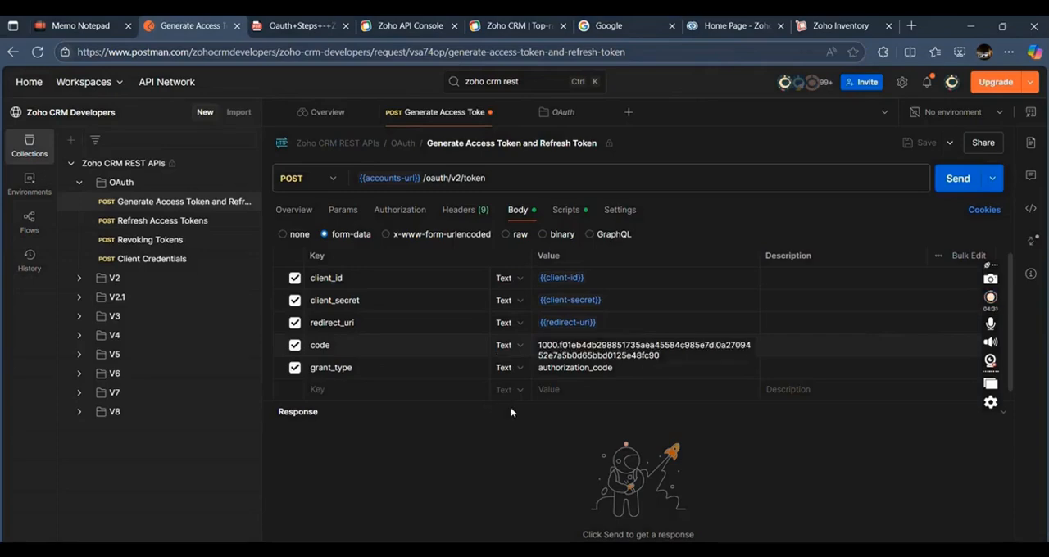
click(517, 453)
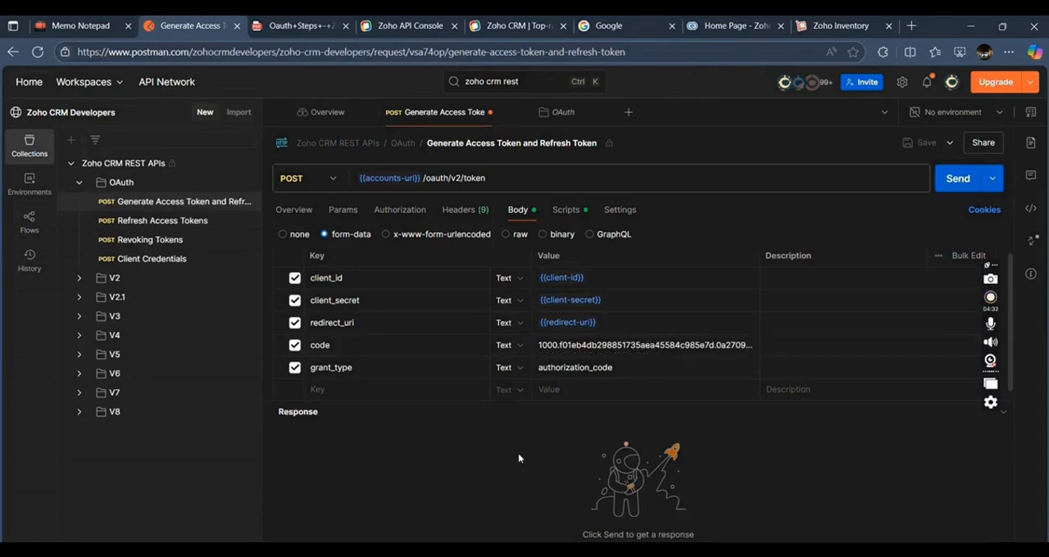
click(961, 177)
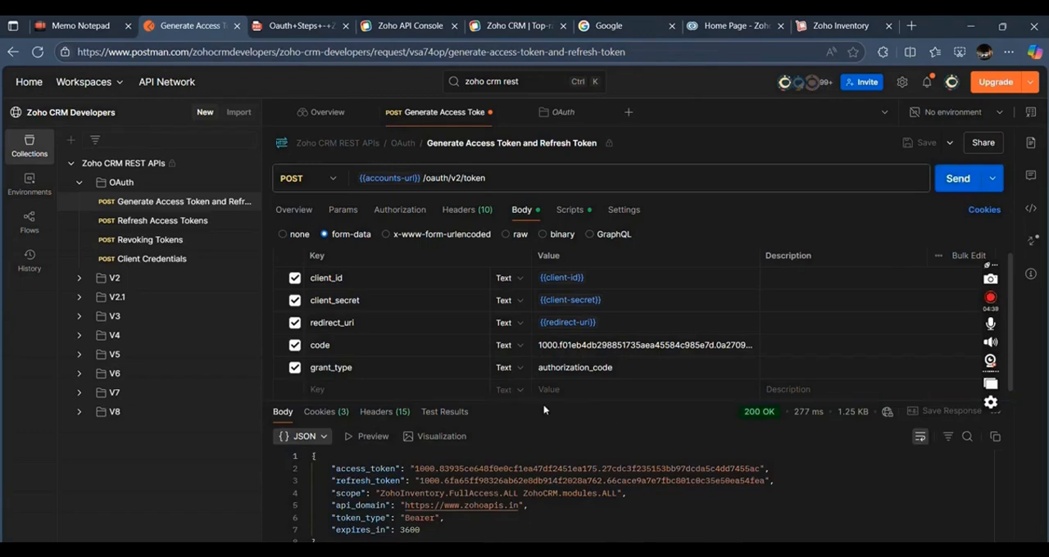
Copy the entire JSON token response from Postman into the Memo Notepad note, several blank lines below the authorization URL
drag(547, 404, 552, 291)
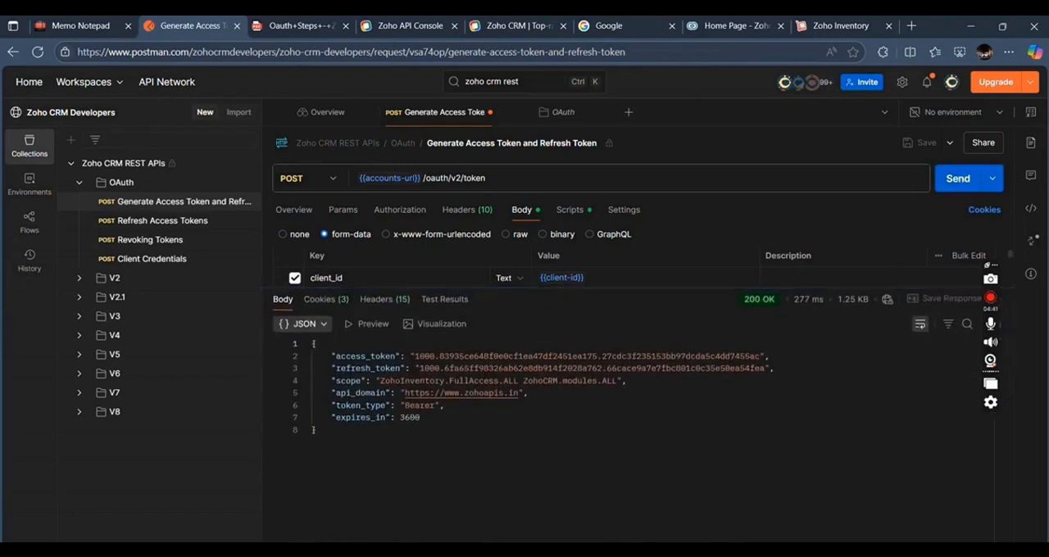
drag(334, 440, 269, 326)
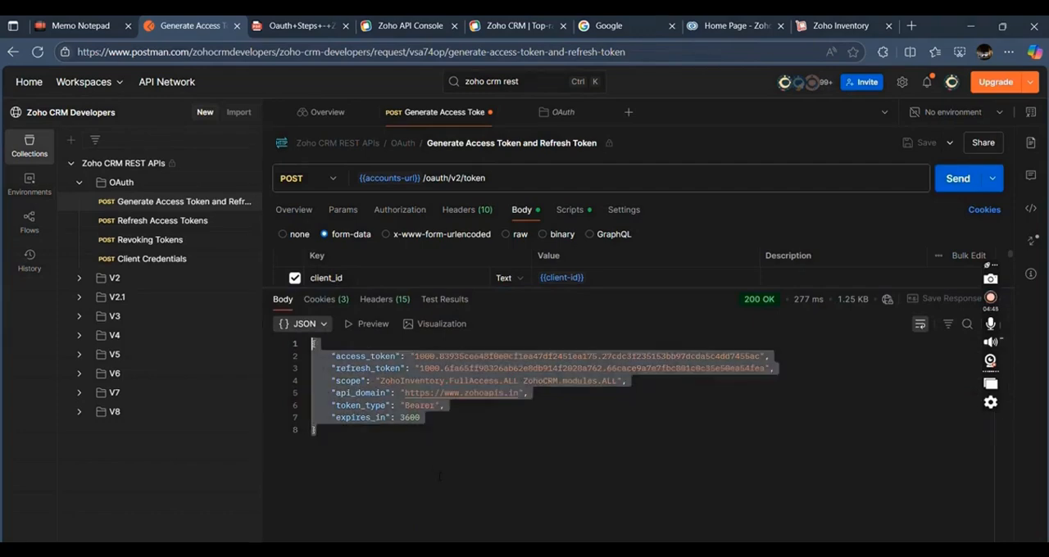
click(53, 23)
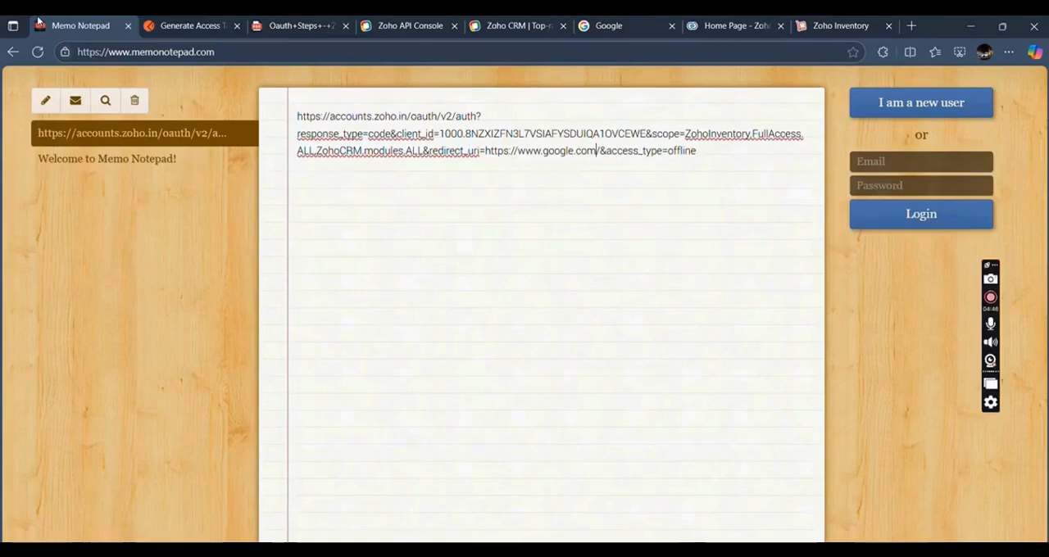
click(753, 160)
key(Return)
key(Return)
key(Return)
key(Return)
key(Return)
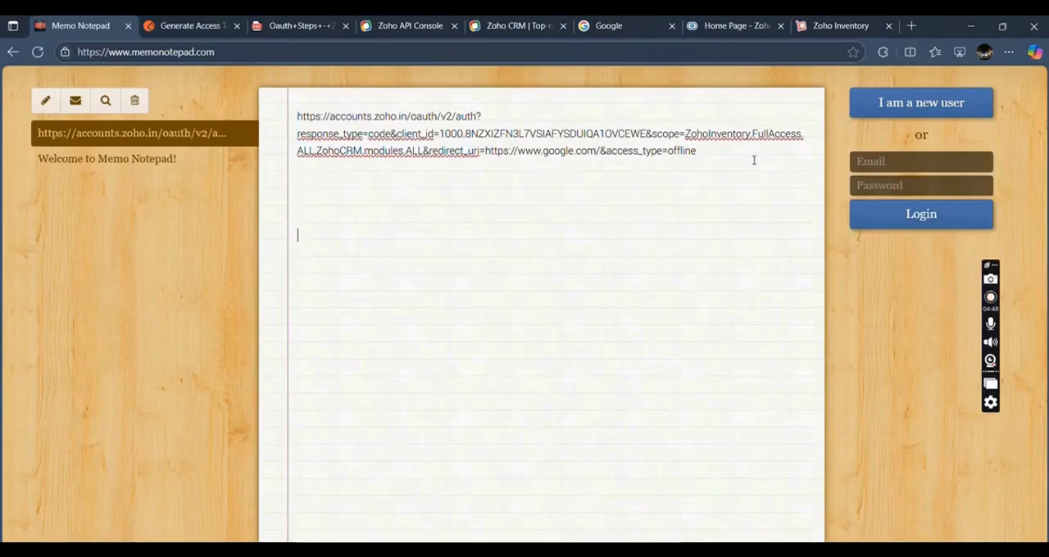
key(Return)
key(Return)
key(ctrl+v)
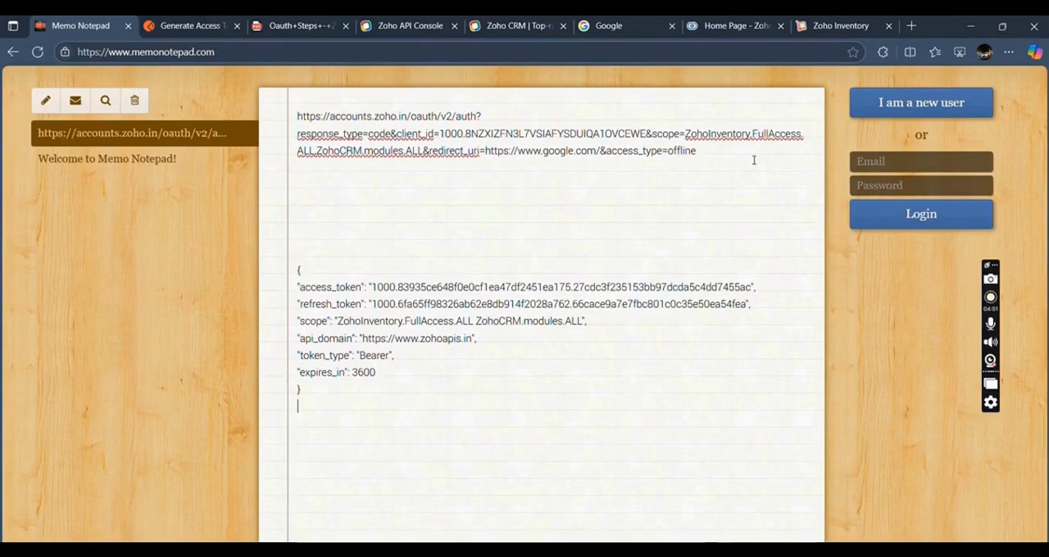